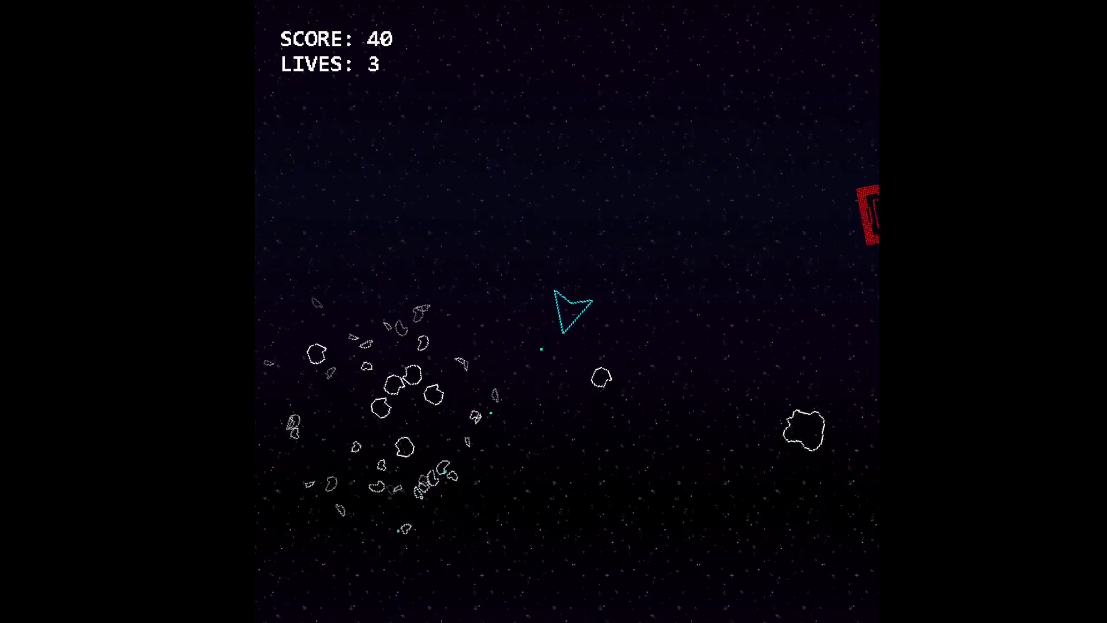
key("Right")
key("space")
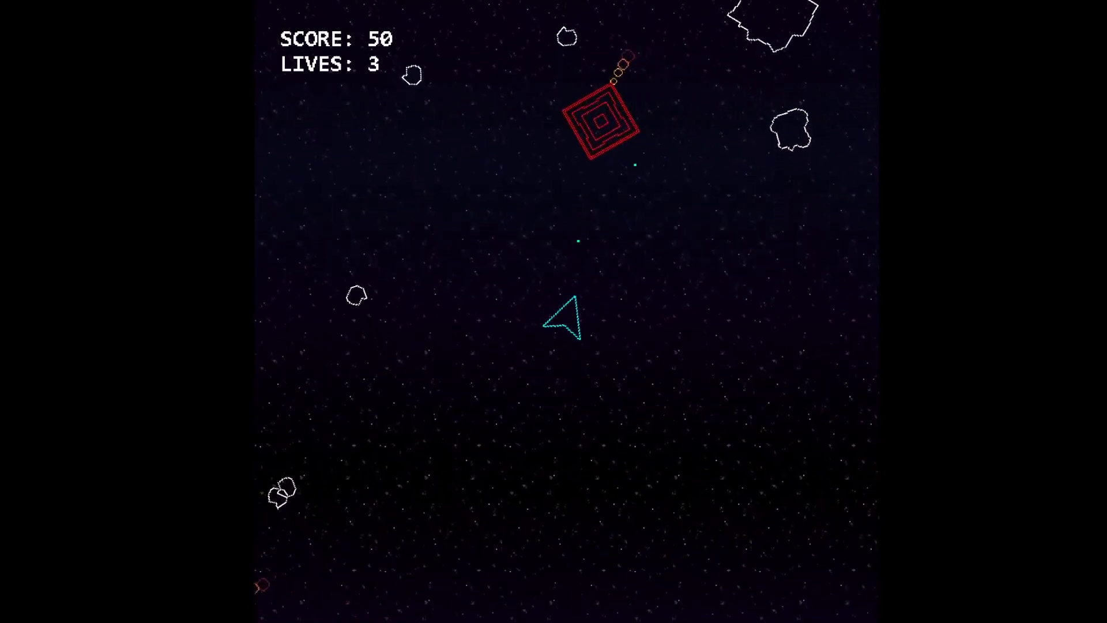
key("space")
key("space")
key("space")
key("Right")
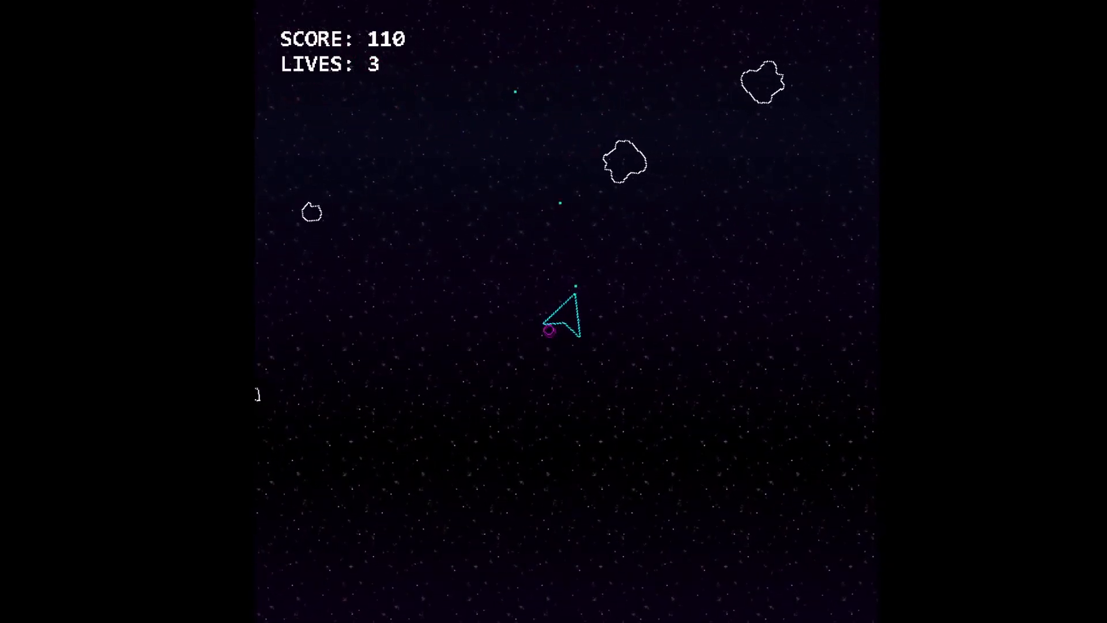
key("Left")
key("space")
key("space")
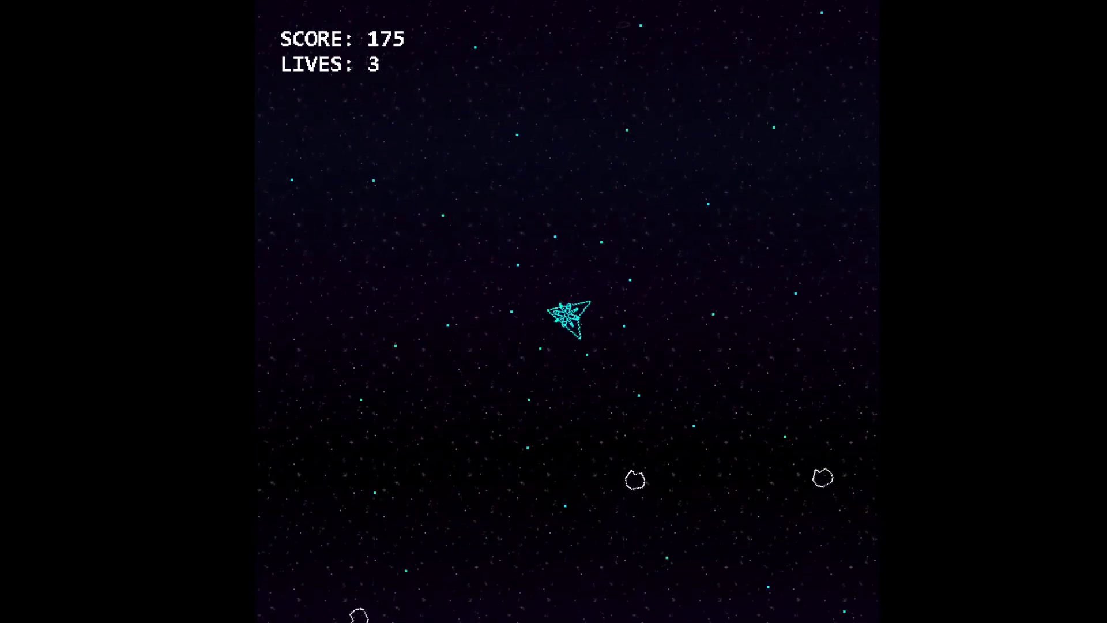
key("Right")
key("space")
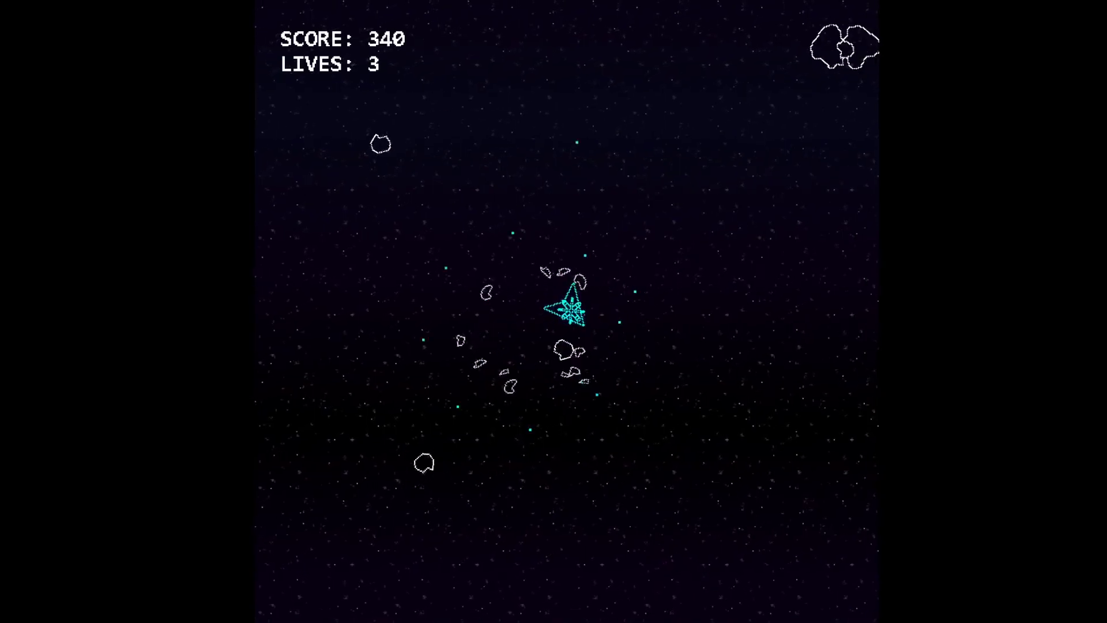
key("Up")
key("space")
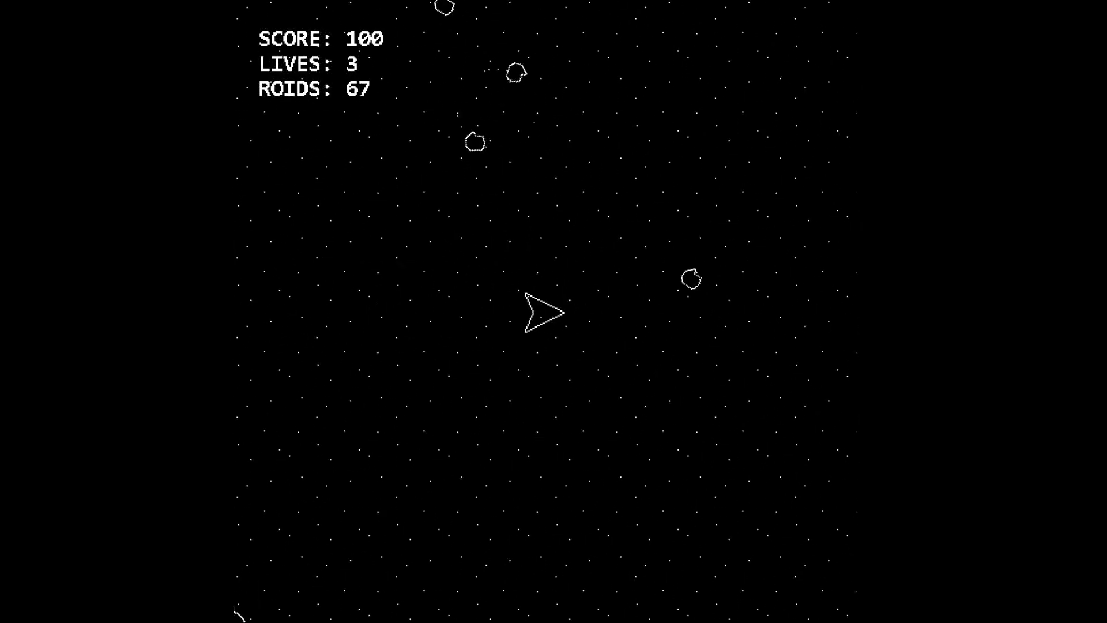
key("Right")
key("Up")
key("space")
key("space")
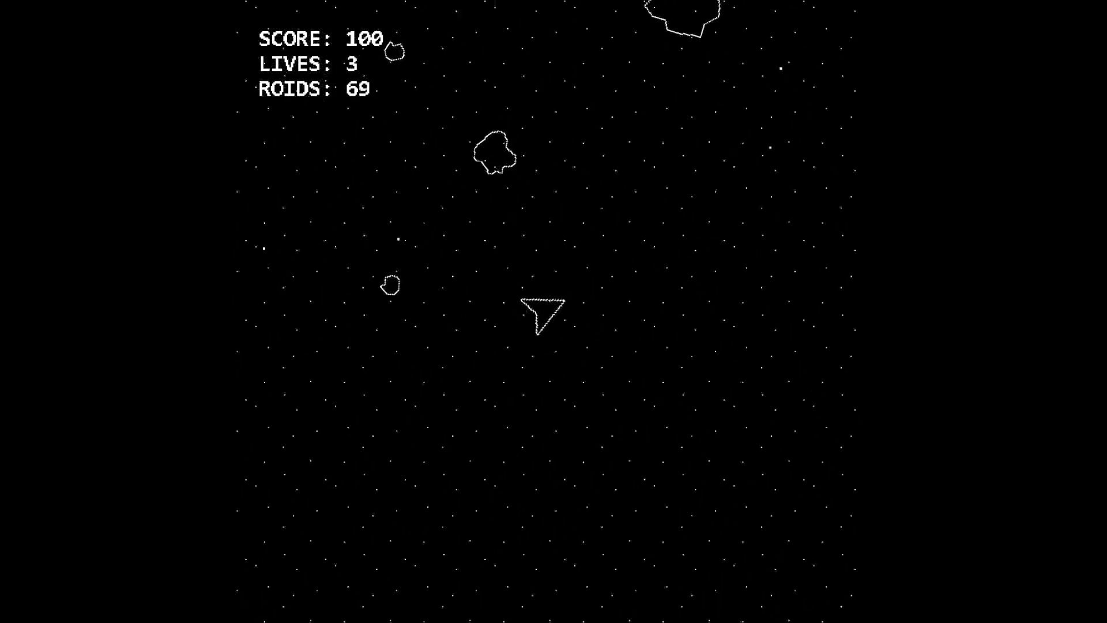
key("Left")
key("Right")
key("Up")
key("space")
key("space")
key("space")
key("space")
key("space")
key("space")
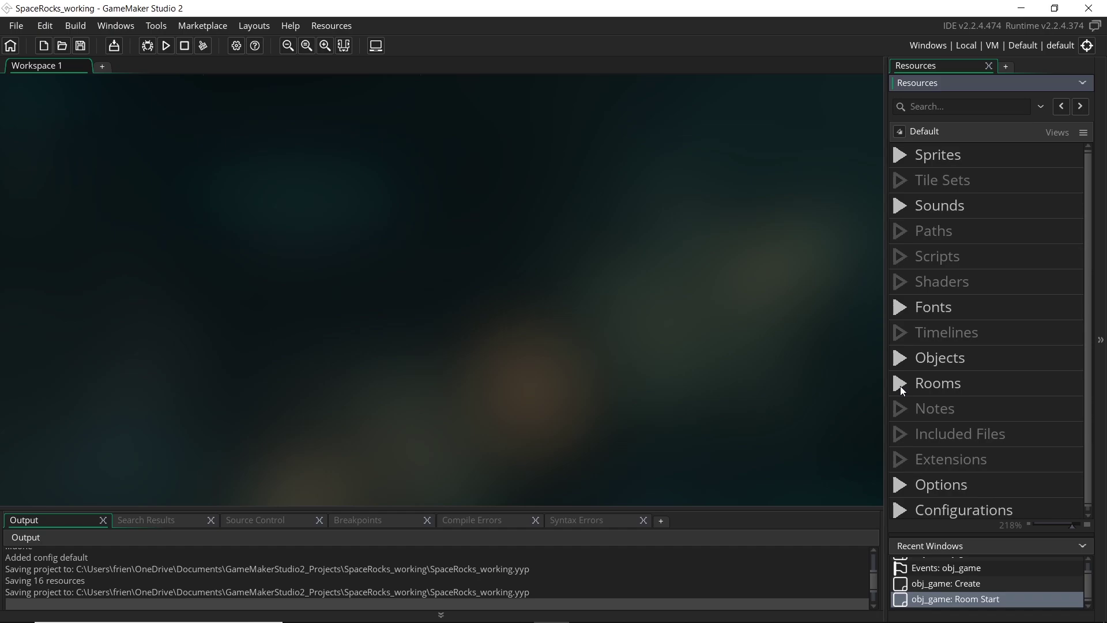
Step: Open the rm_start room and enable viewports in its Viewports and Cameras settings
left_click(901, 386)
double_click(968, 421)
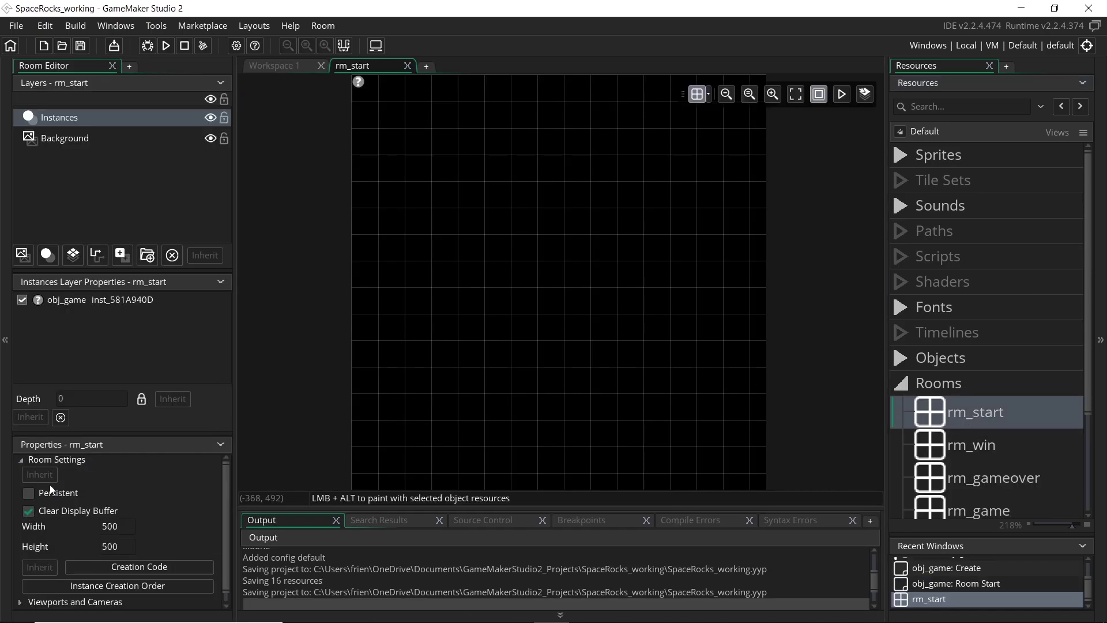
scroll(76, 526, "down", 1)
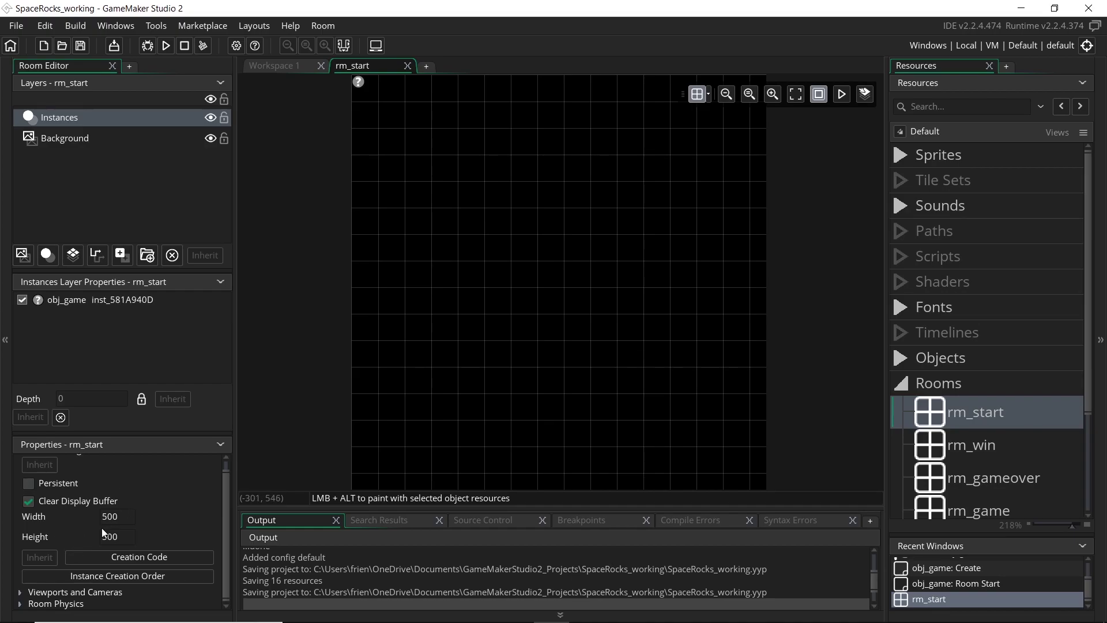
left_click(19, 592)
scroll(103, 545, "down", 2)
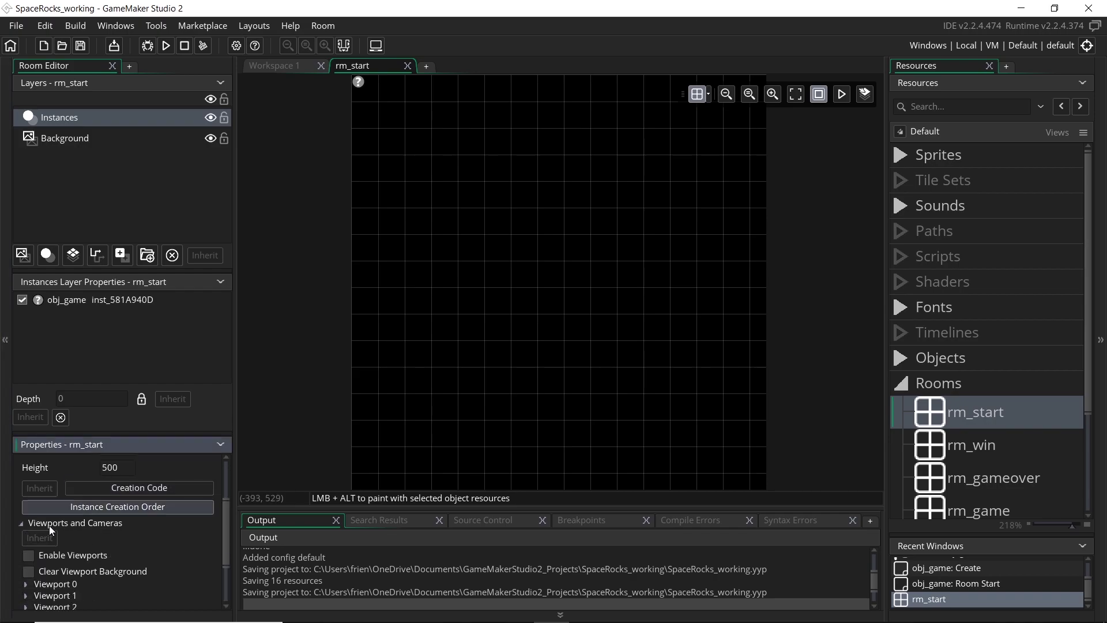
scroll(69, 539, "down", 2)
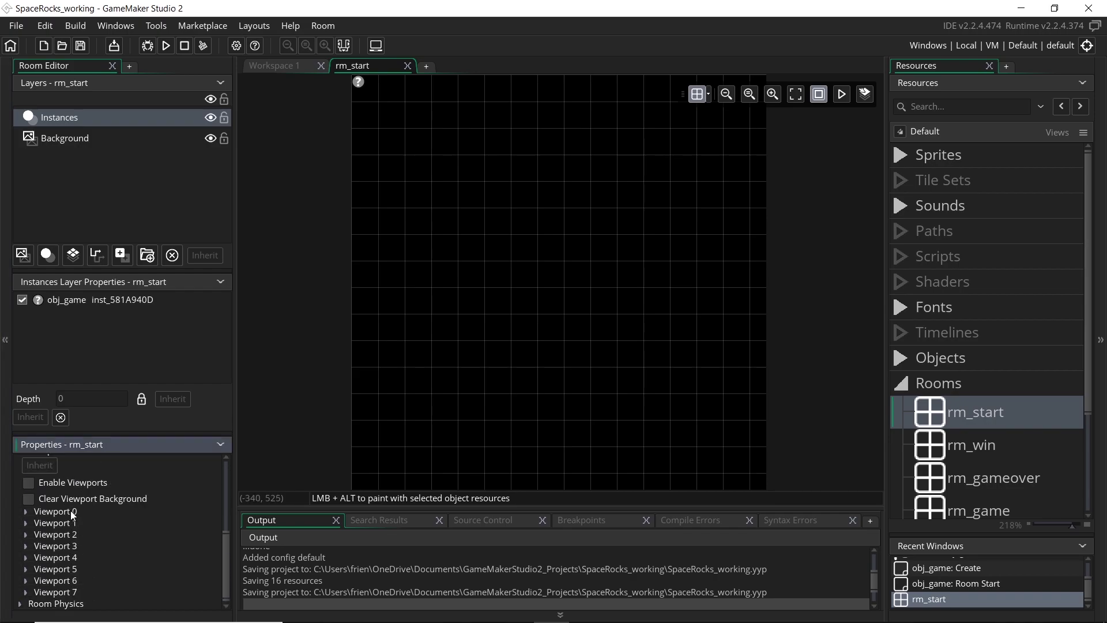
scroll(98, 522, "up", 1)
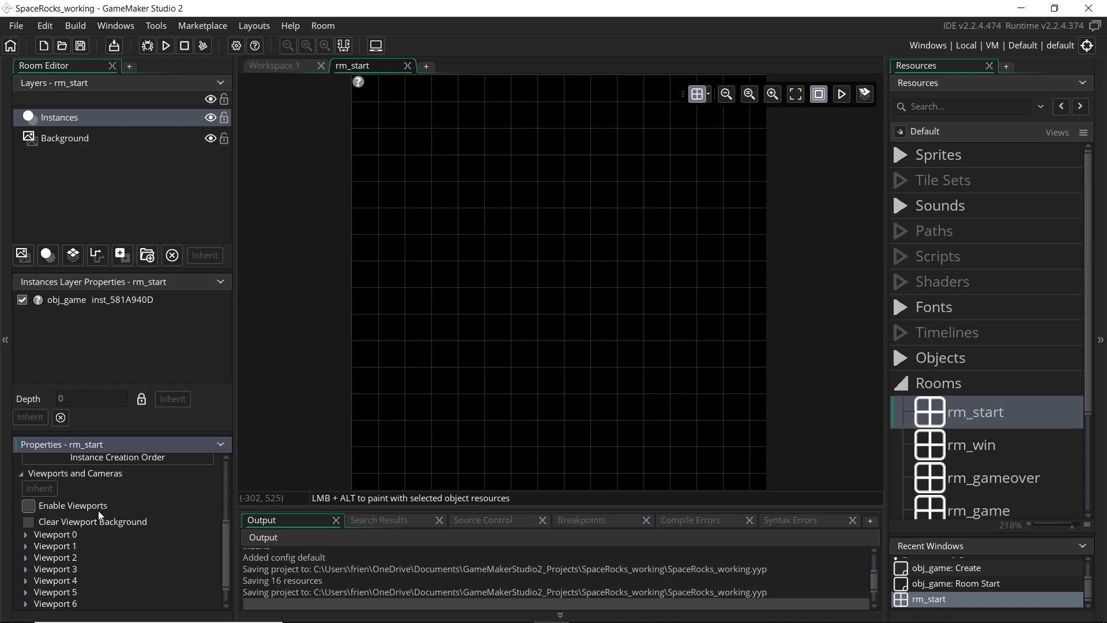
left_click(29, 506)
Step: Test-run the game, close it, and make Viewport 0 visible in rm_start
left_click(165, 45)
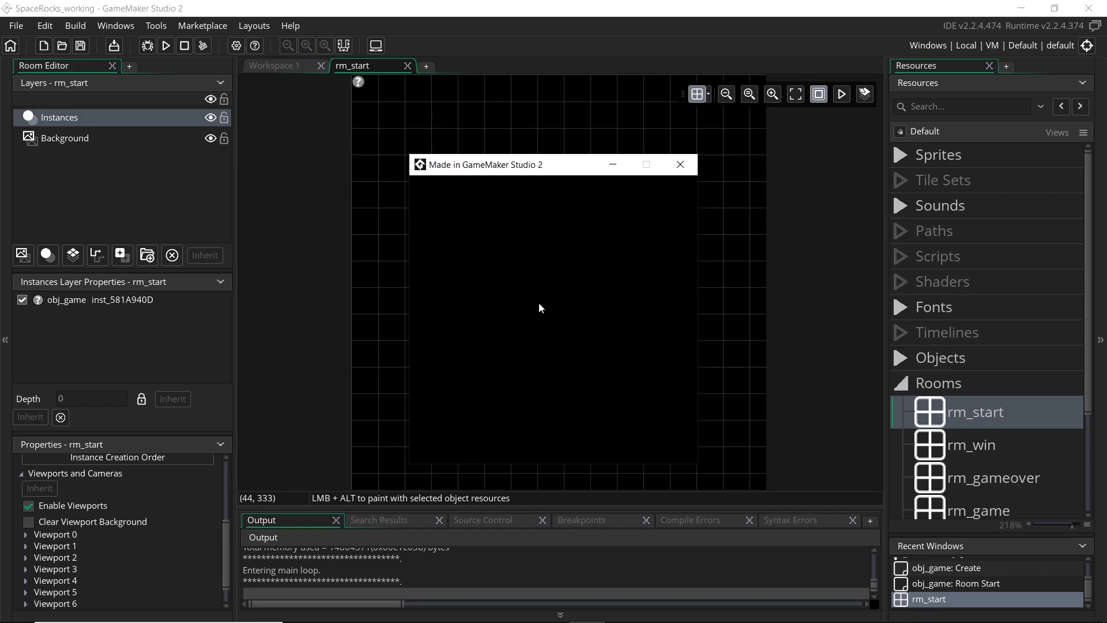
left_click(680, 165)
left_click(26, 534)
scroll(64, 523, "down", 1)
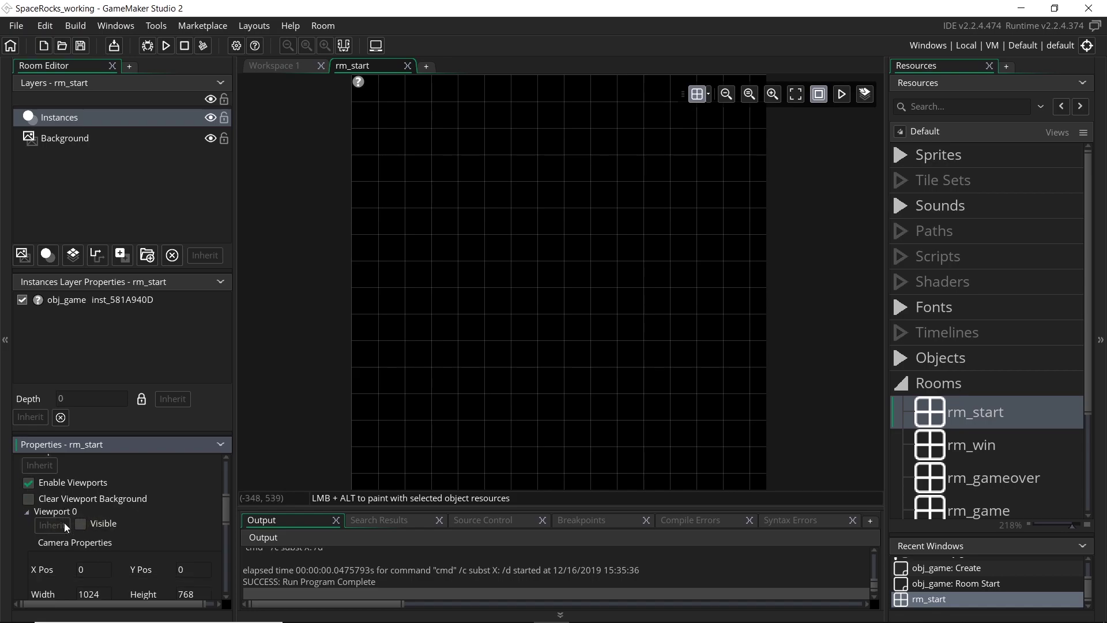
scroll(91, 526, "down", 1)
left_click(80, 500)
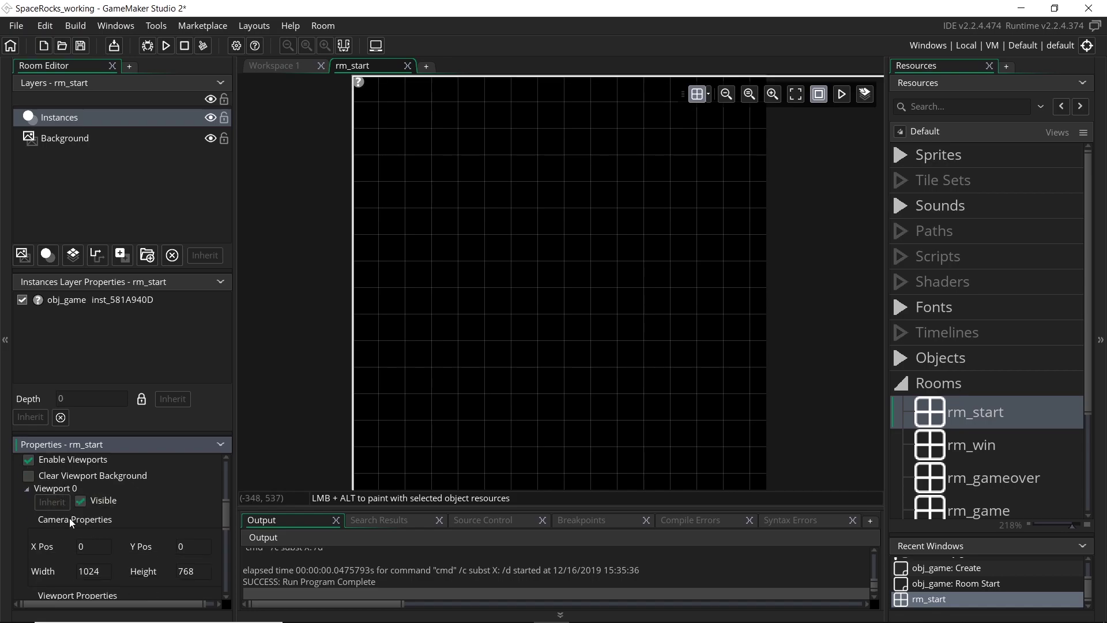
Step: Examine Viewport 0's camera and viewport properties and compare the camera outline with the size of rm_start
scroll(63, 521, "down", 1)
scroll(61, 513, "down", 1)
scroll(137, 532, "down", 2)
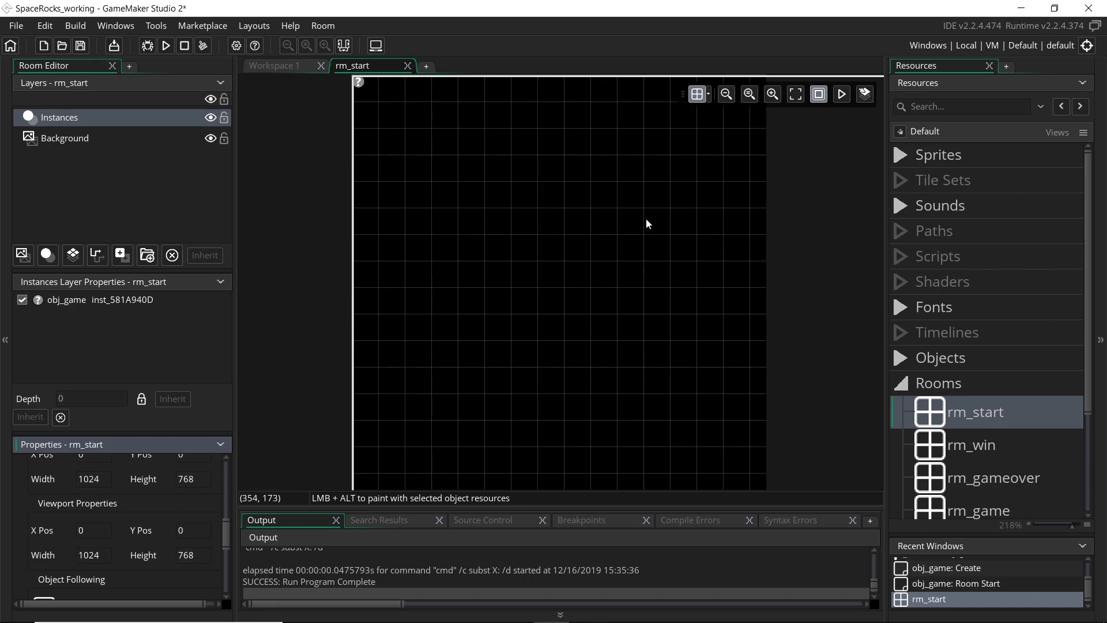
middle_click_drag(484, 142, 385, 182)
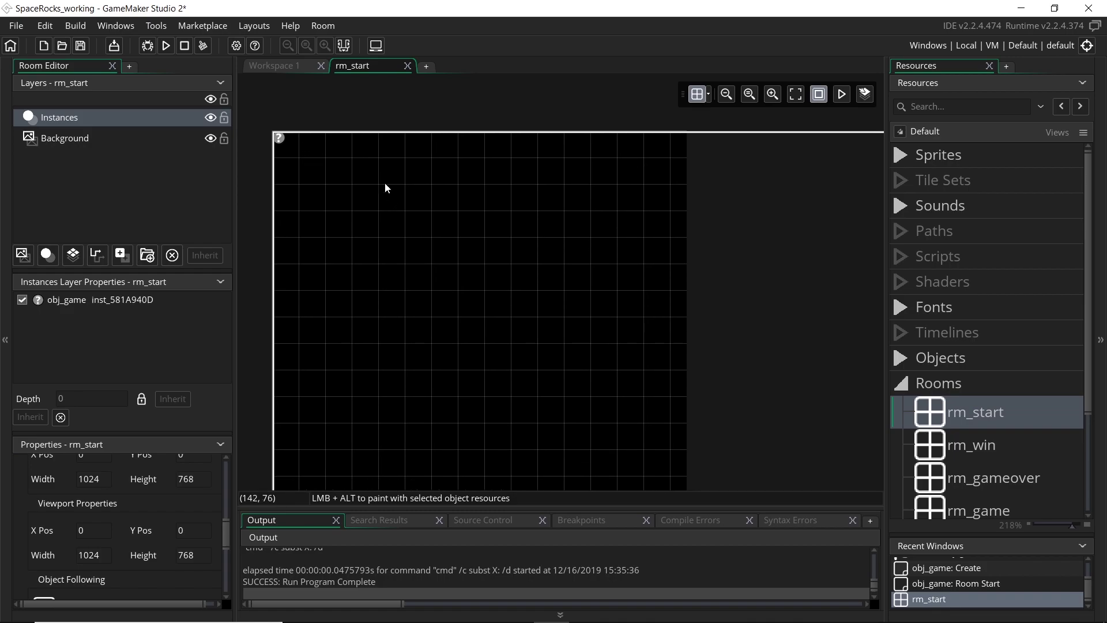
scroll(407, 184, "up", 2)
scroll(712, 250, "down", 5, "ctrl")
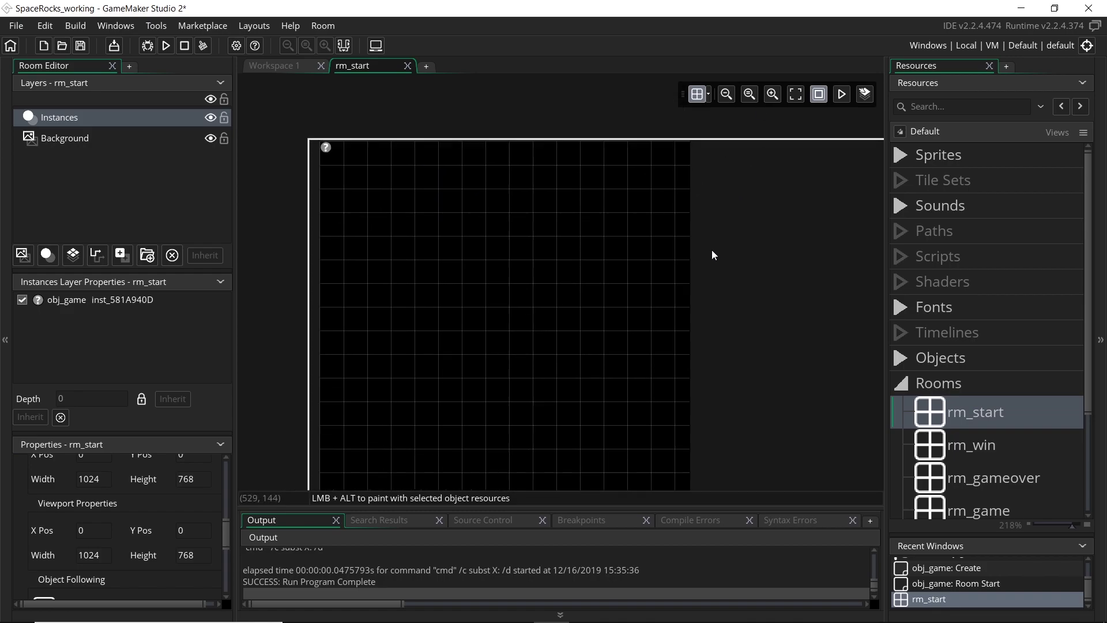
middle_click_drag(735, 306, 609, 224)
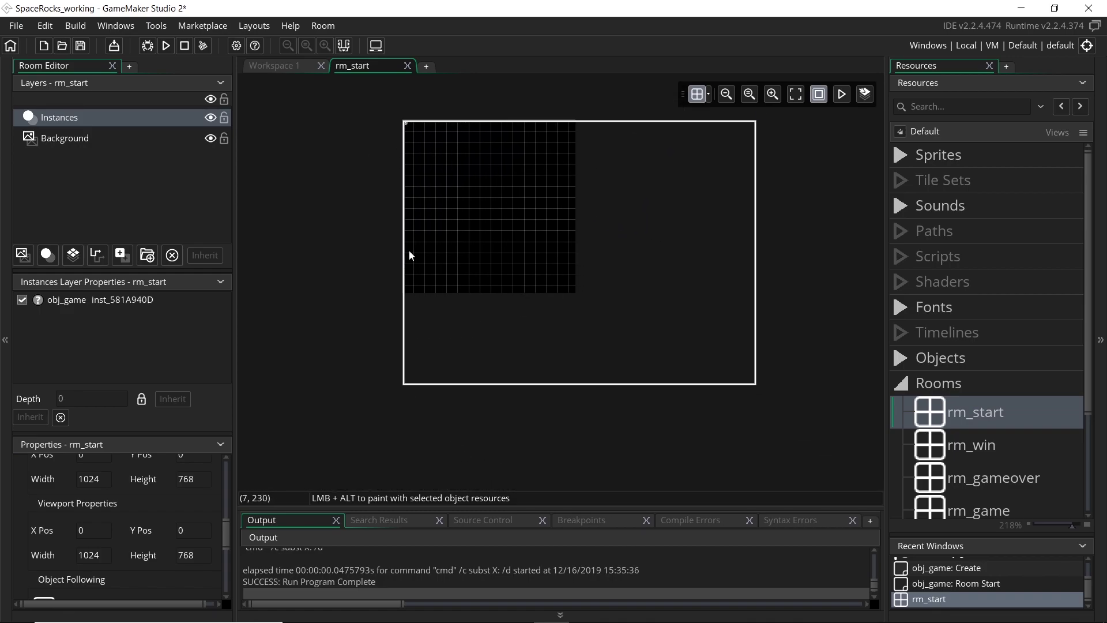
scroll(210, 538, "up", 2)
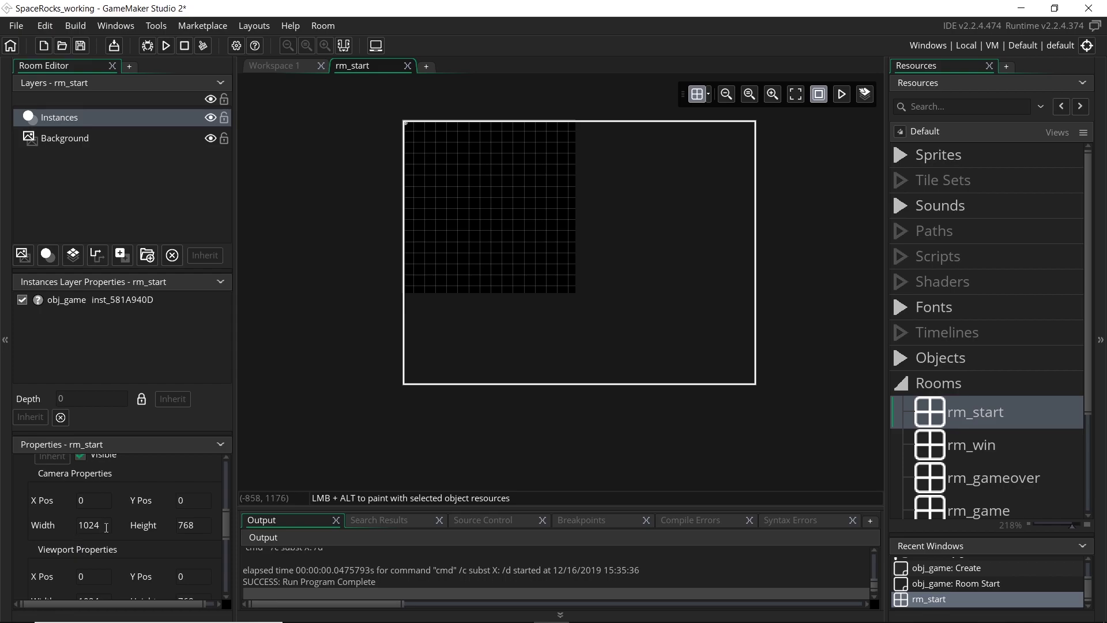
scroll(114, 523, "up", 3)
scroll(92, 496, "up", 4)
scroll(131, 503, "down", 5)
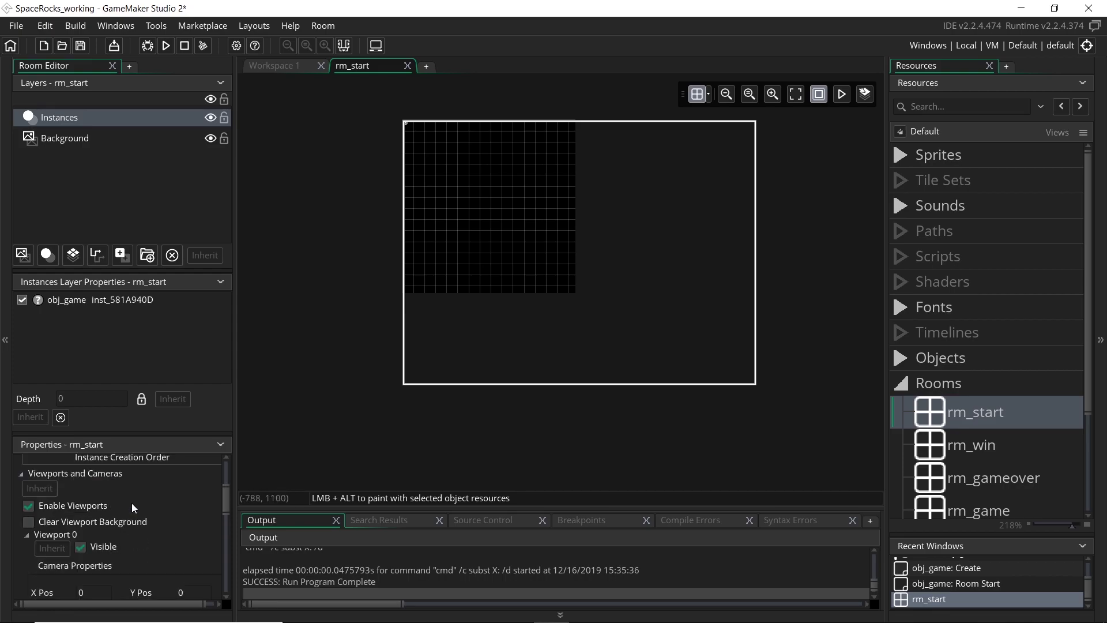
scroll(119, 563, "down", 1)
Step: Run the game, compare its window with Viewport 0's camera and viewport sizes, and close it
left_click(166, 45)
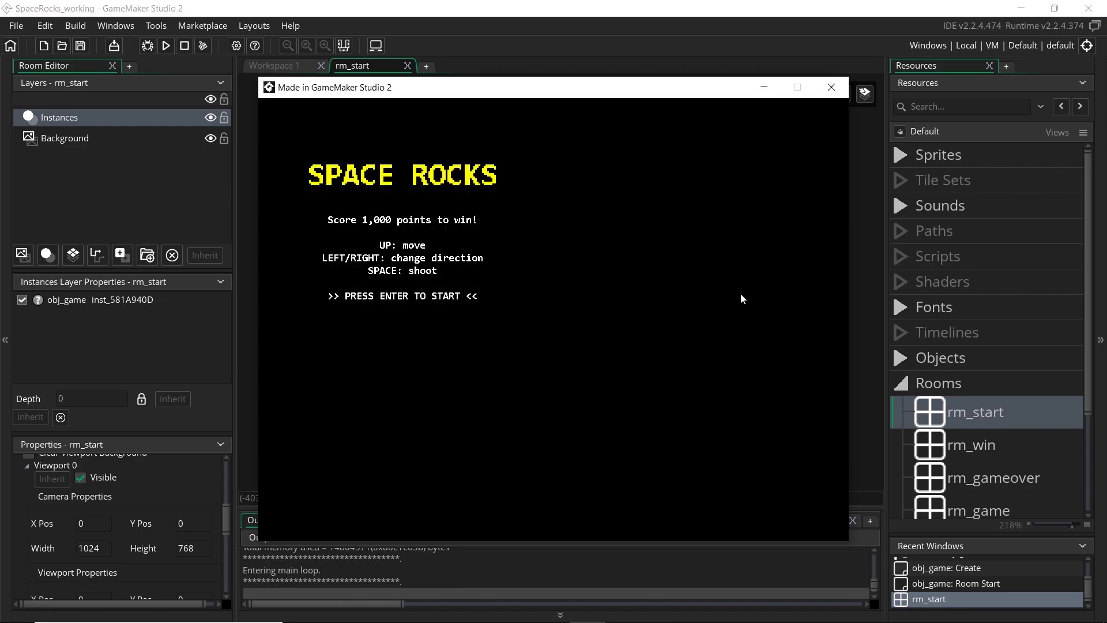
scroll(84, 534, "down", 3)
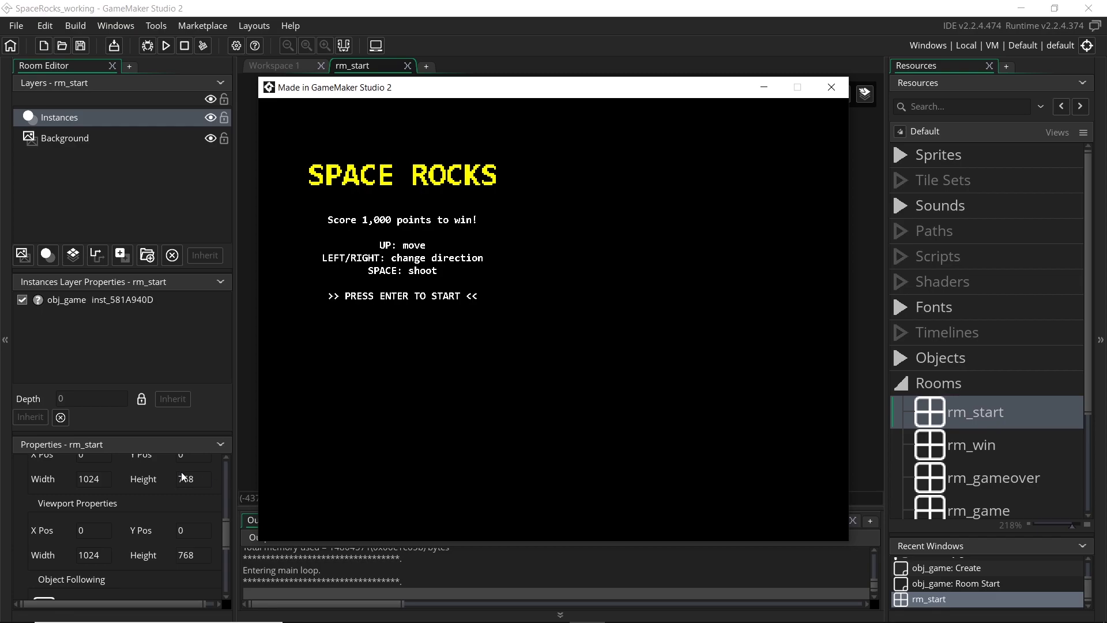
scroll(117, 564, "up", 1)
scroll(113, 559, "down", 1)
scroll(141, 511, "up", 2)
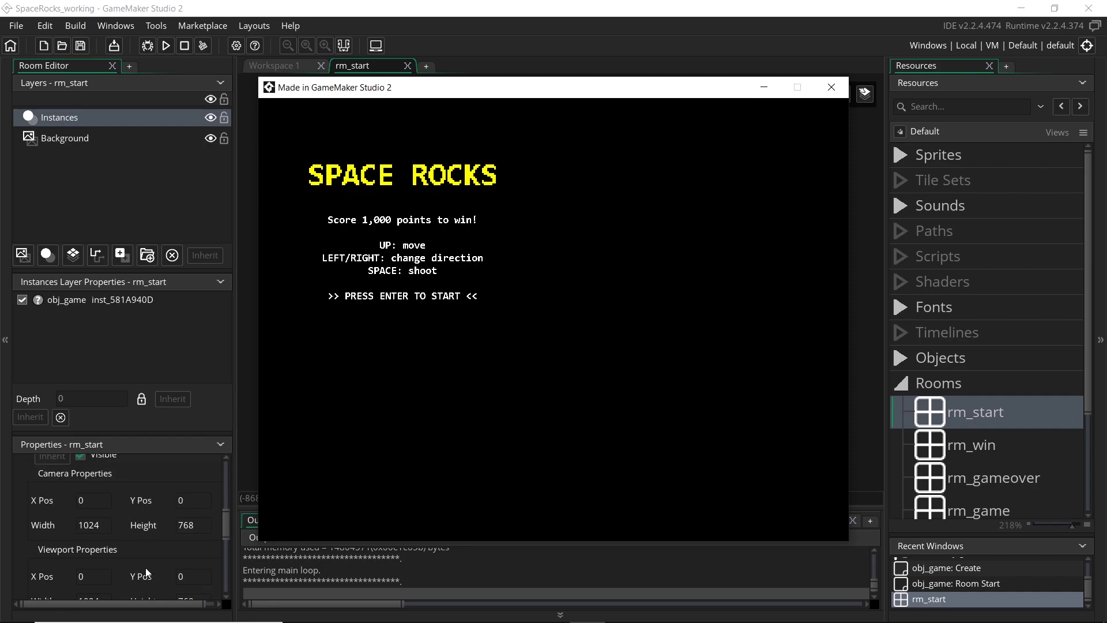
left_click(831, 91)
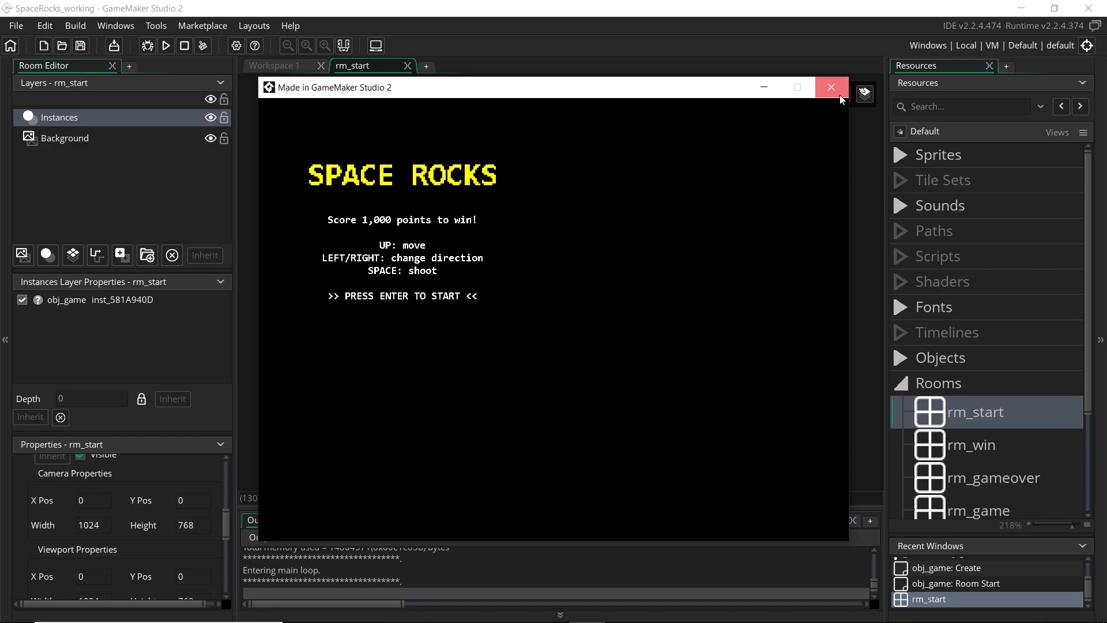
Step: Set the camera width and height of Viewport 0 in rm_start to 500 each
type("500")
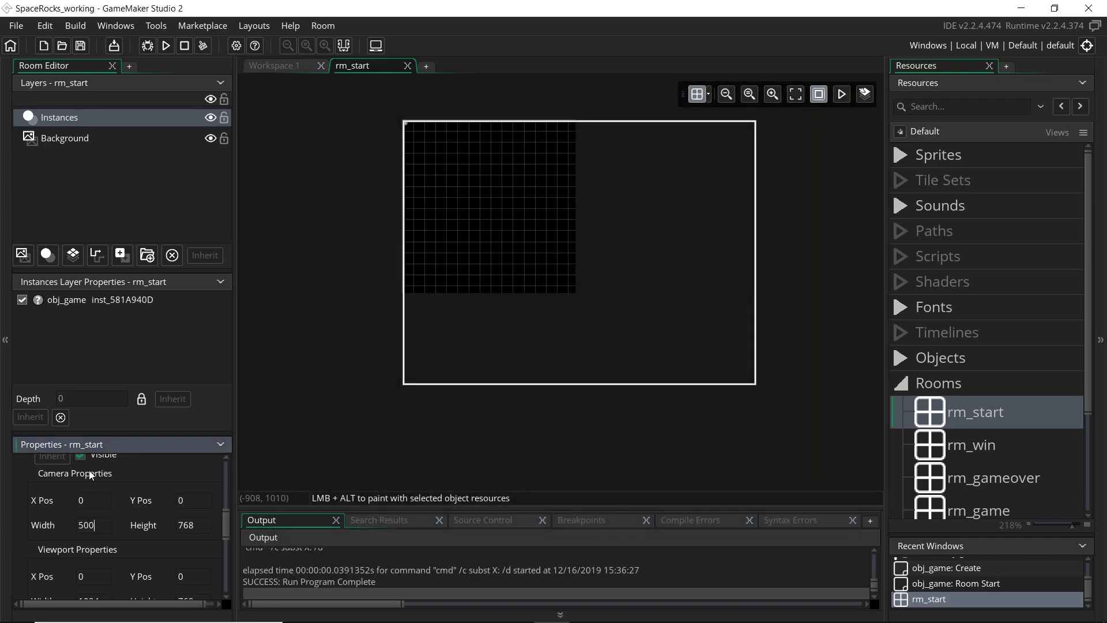
key("Tab")
type("500")
key("Return")
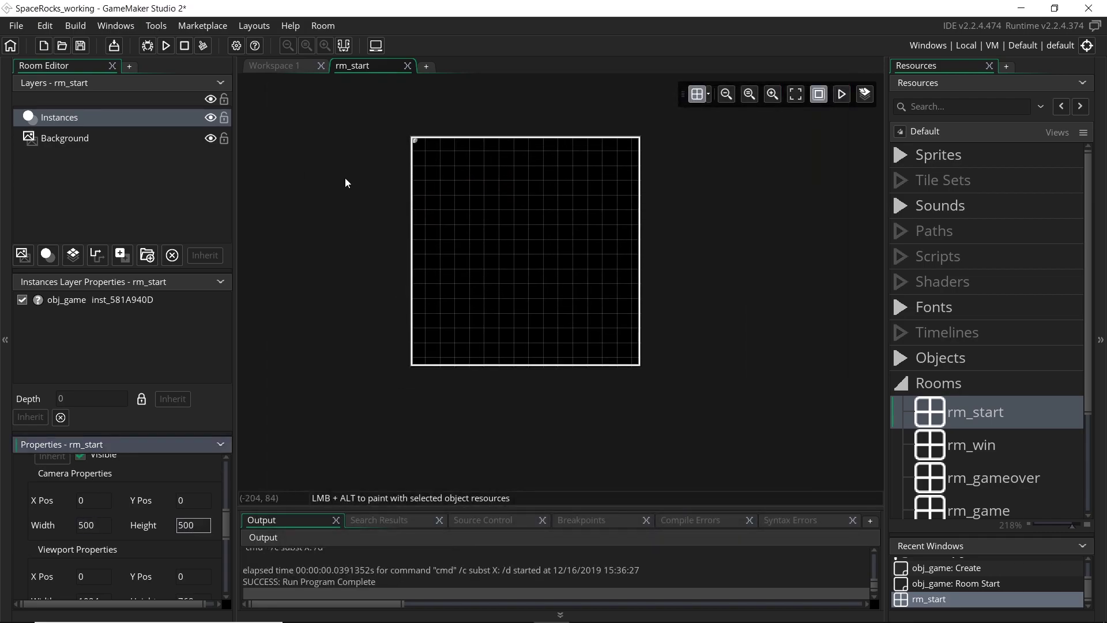
Step: Run the game again and compare its title screen with Viewport 0's camera and viewport dimensions
left_click(166, 45)
scroll(181, 535, "down", 1)
scroll(181, 536, "down", 1)
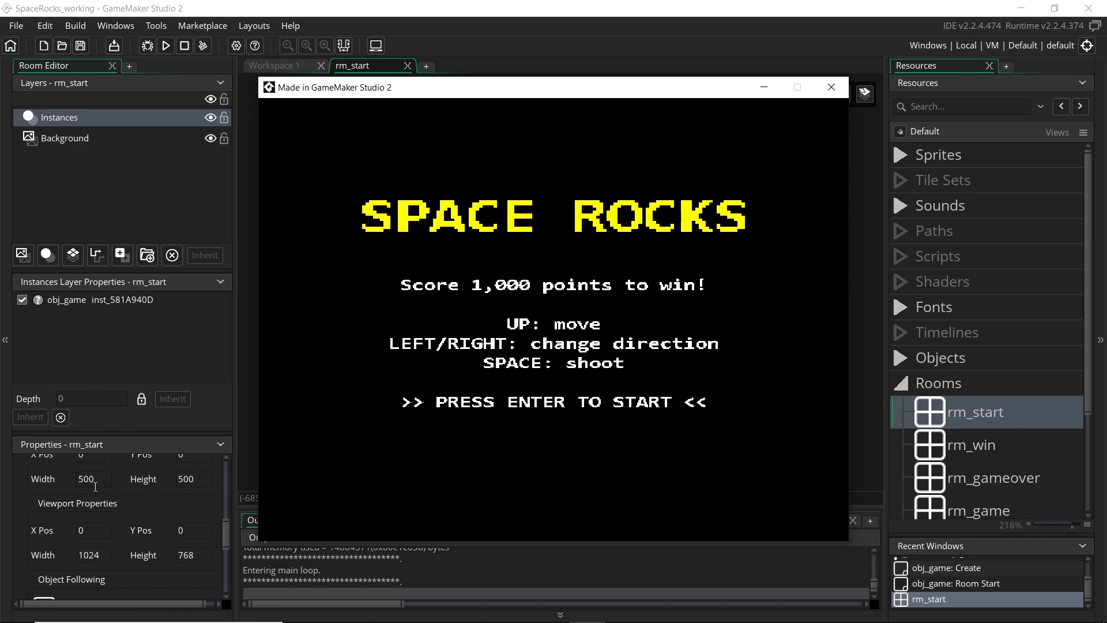
scroll(104, 495, "up", 1)
scroll(102, 517, "down", 1)
scroll(185, 530, "up", 2)
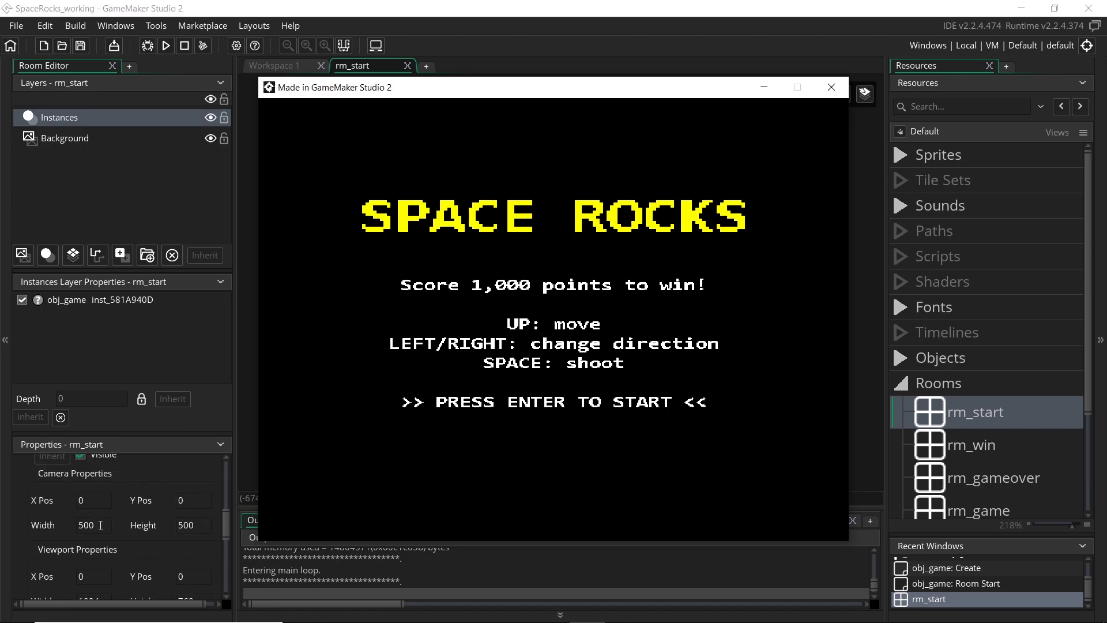
scroll(101, 525, "down", 1)
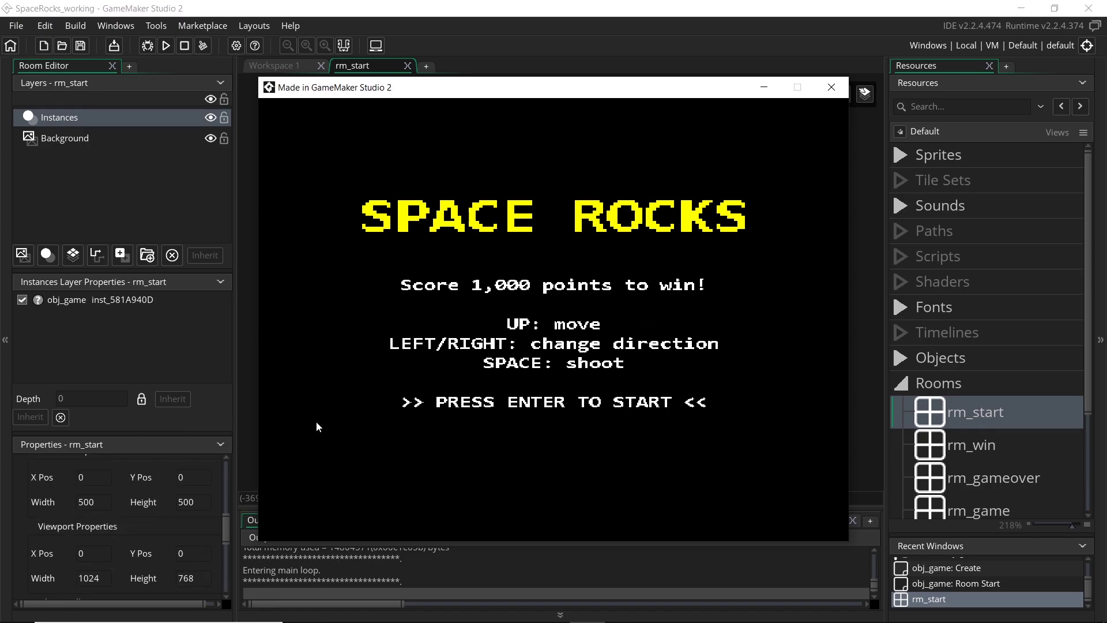
scroll(58, 562, "down", 1)
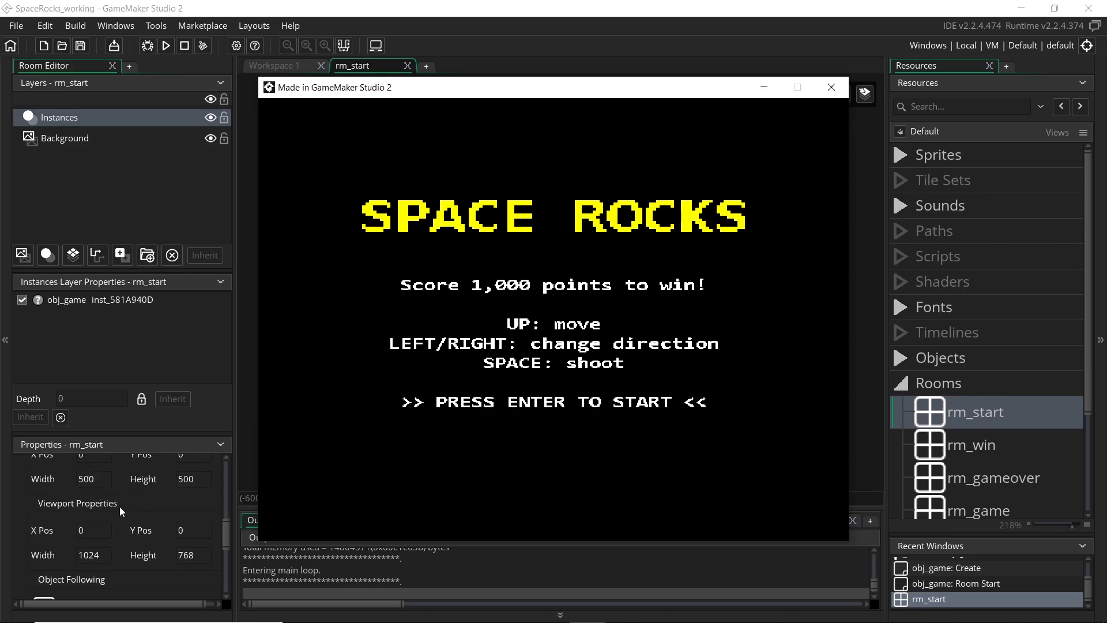
Step: Set the width and height in Viewport 0's viewport properties to 1000 each
left_click(107, 555)
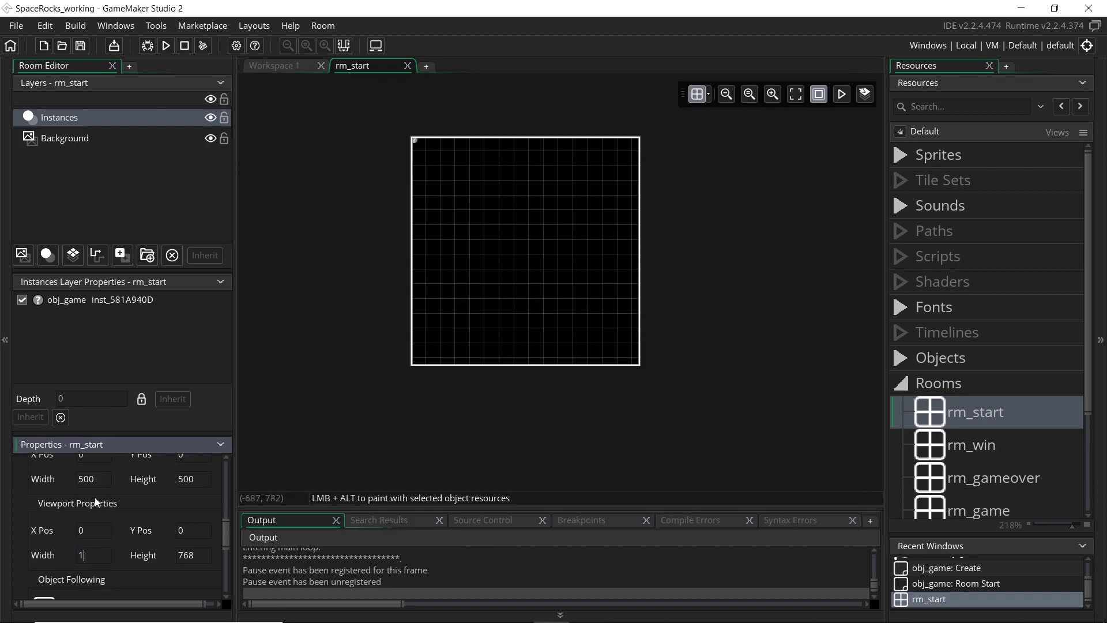
type("000")
key("Tab")
type("1000")
Step: Run the game, start play from the title screen, and steer the ship to test the enlarged window
key("F5")
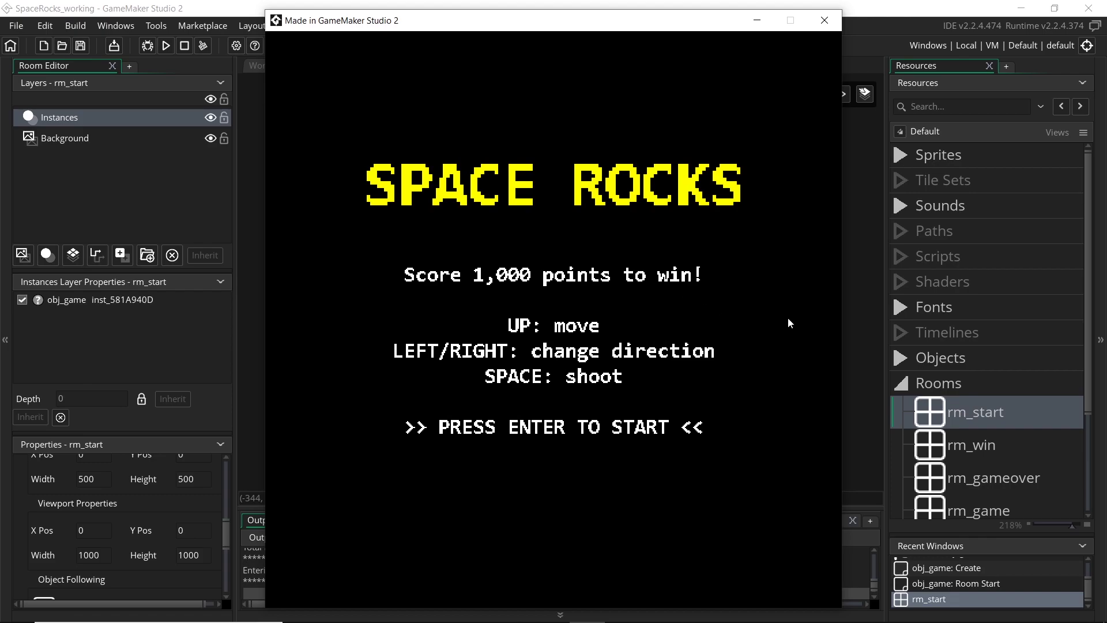
key("Return")
key("Right")
key("Left")
key("Up")
key("Right")
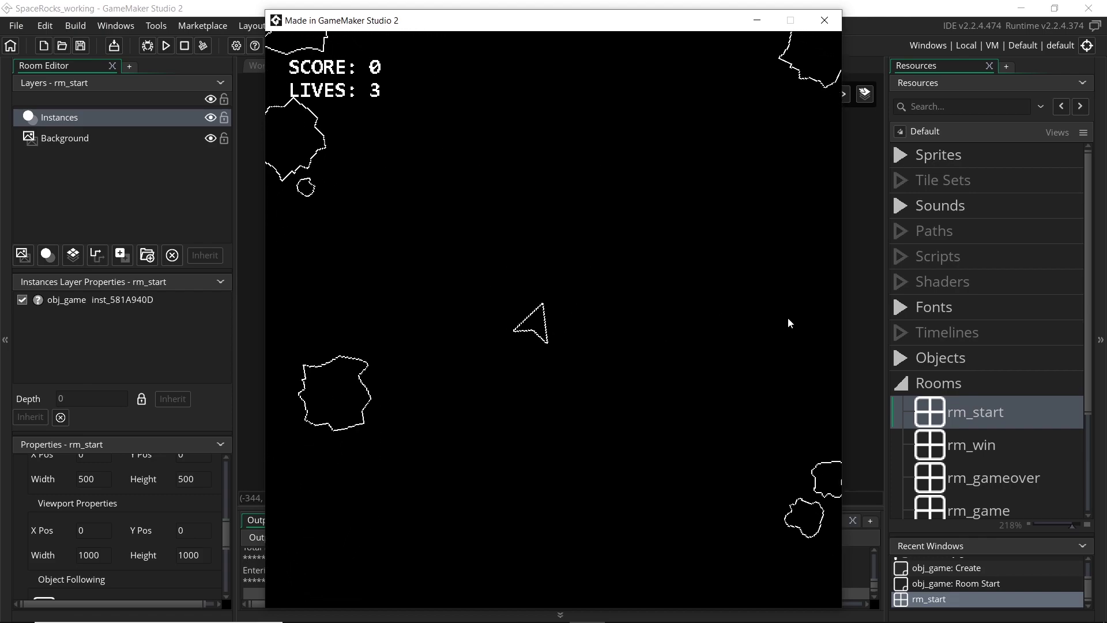
key("Right")
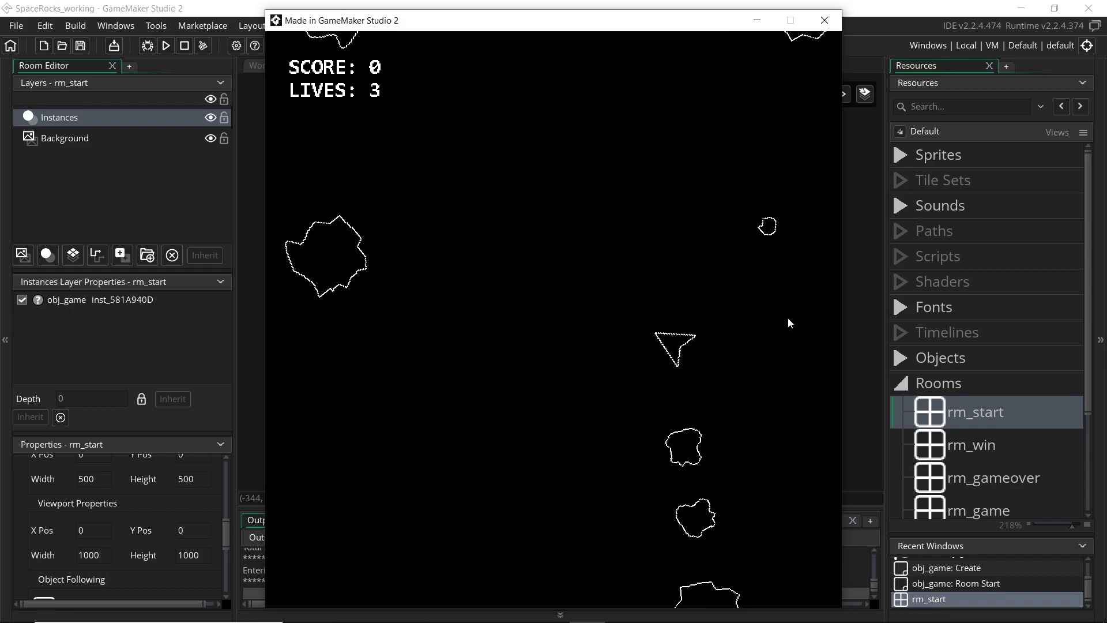
Step: Thrust the ship forward among the asteroids and close the running game
key("Up")
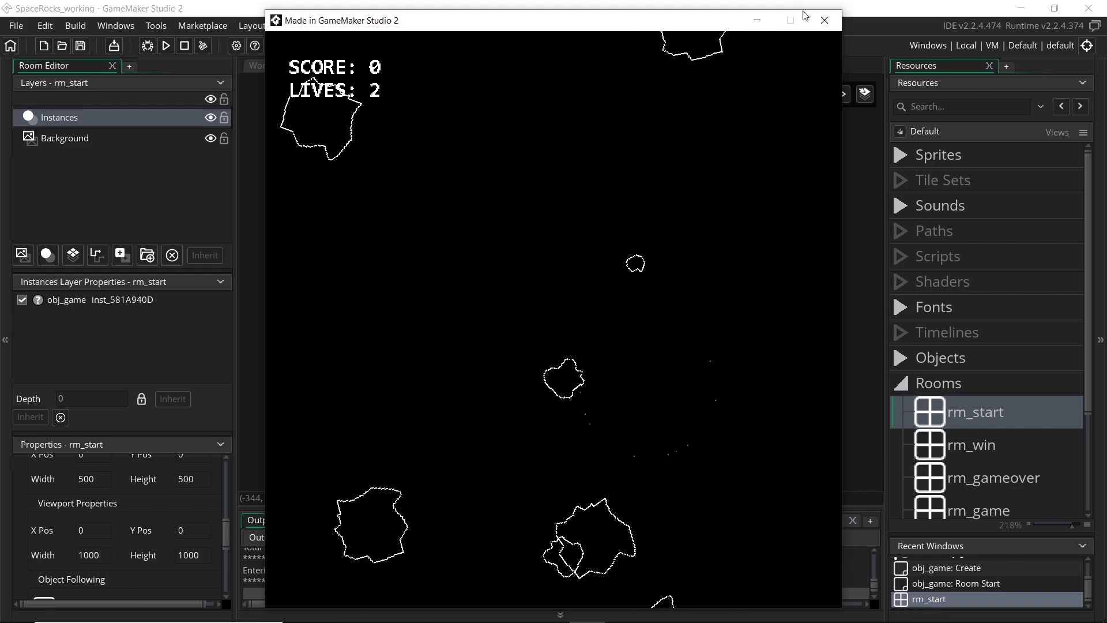
left_click(823, 19)
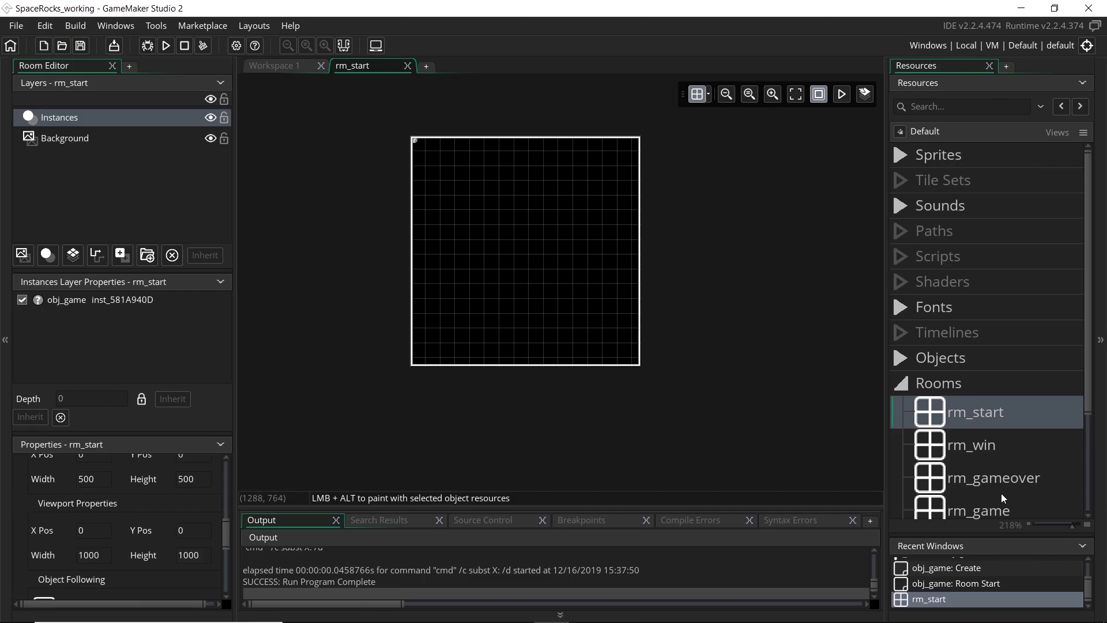
Step: Open the rm_game room, enable its viewports and make Viewport 0 visible
double_click(989, 510)
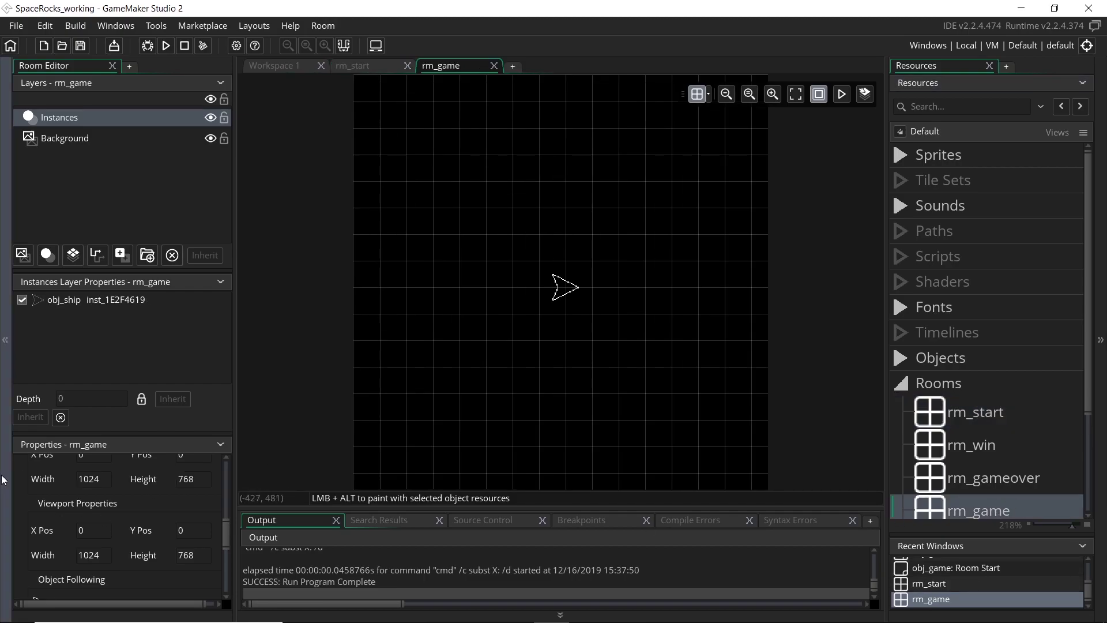
scroll(50, 488, "up", 4)
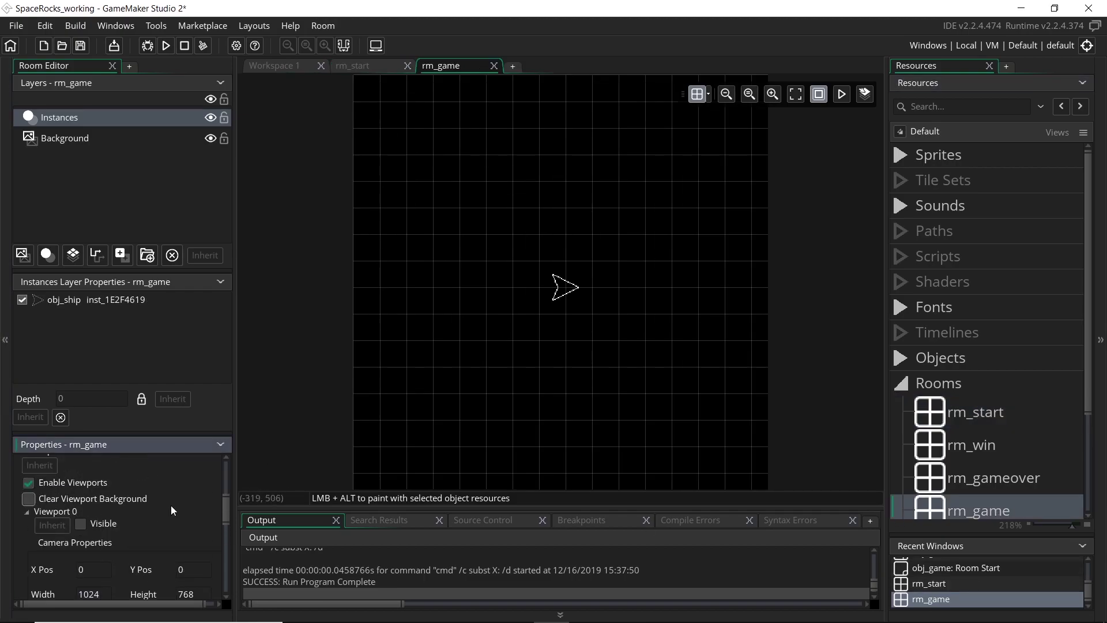
left_click(80, 524)
left_click(29, 482)
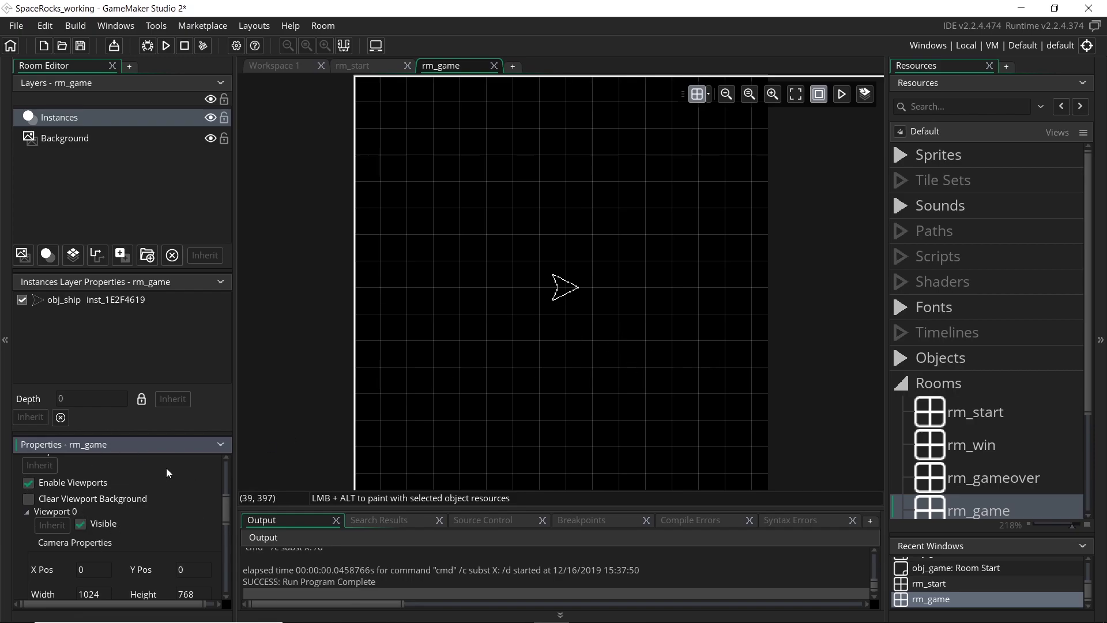
Step: Set the camera width and height of rm_game's Viewport 0 to 200 each and collapse its settings
scroll(117, 531, "down", 4)
left_click_drag(103, 503, 0, 491)
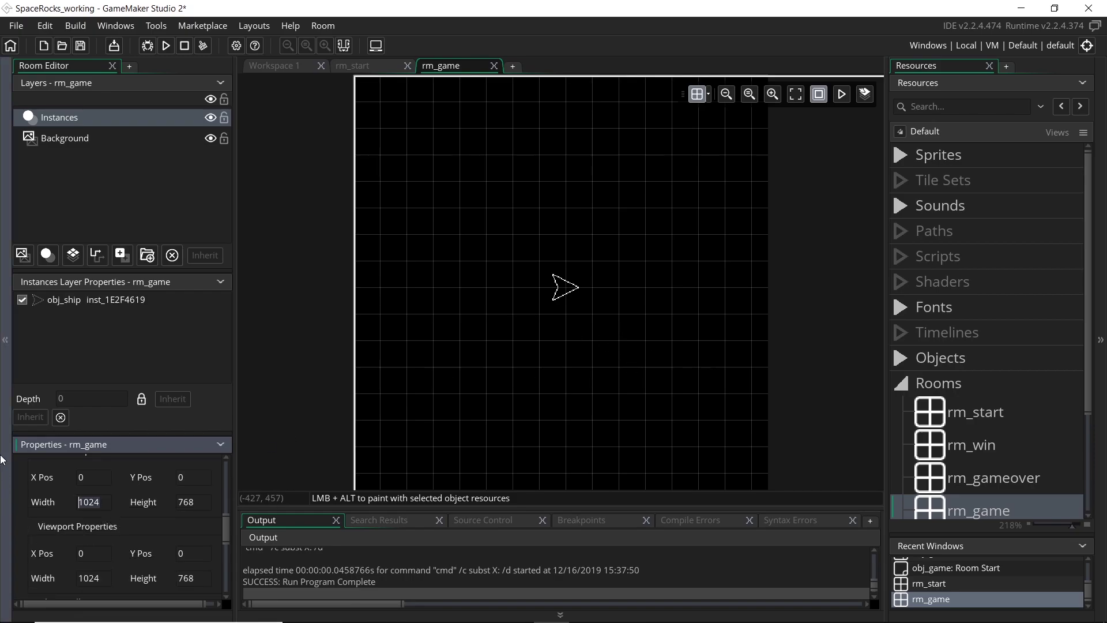
type("200")
key("Tab")
type("200")
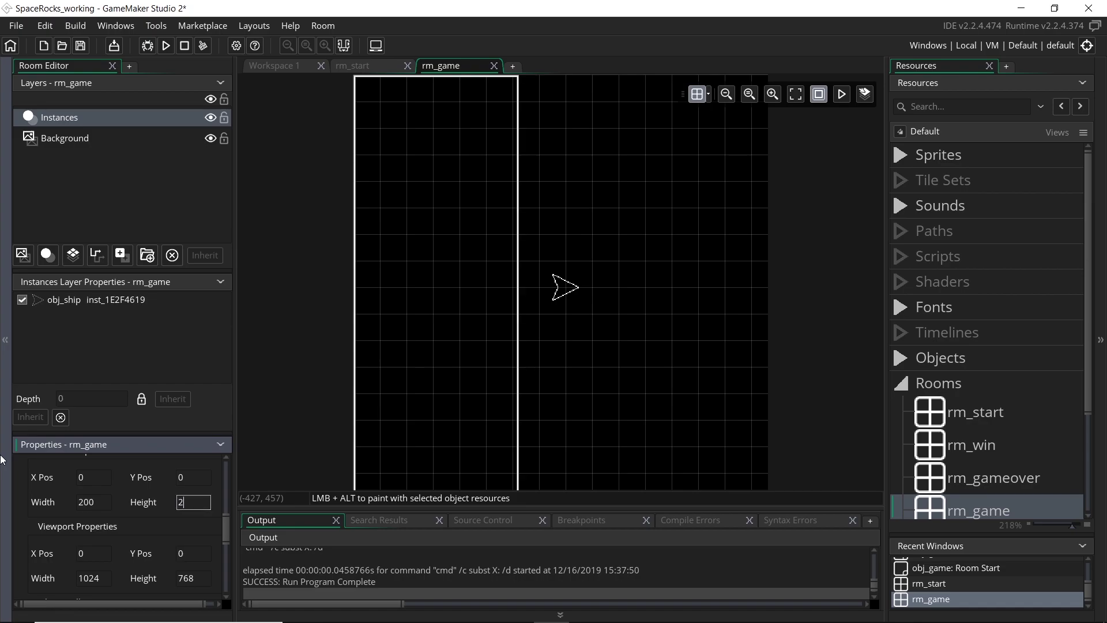
scroll(178, 542, "down", 1)
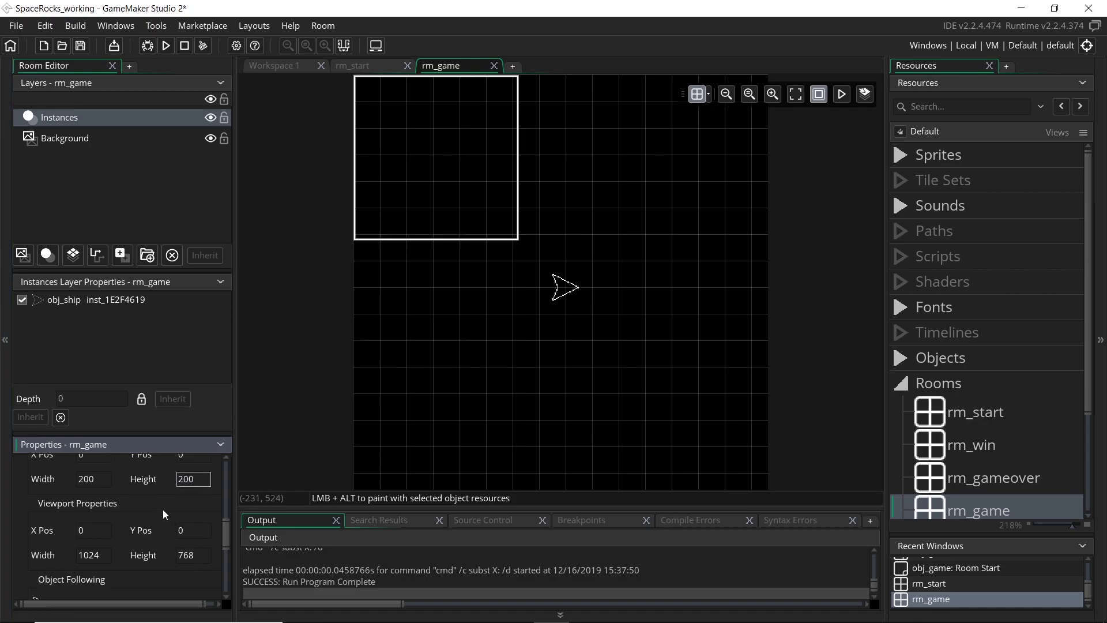
scroll(109, 538, "up", 3)
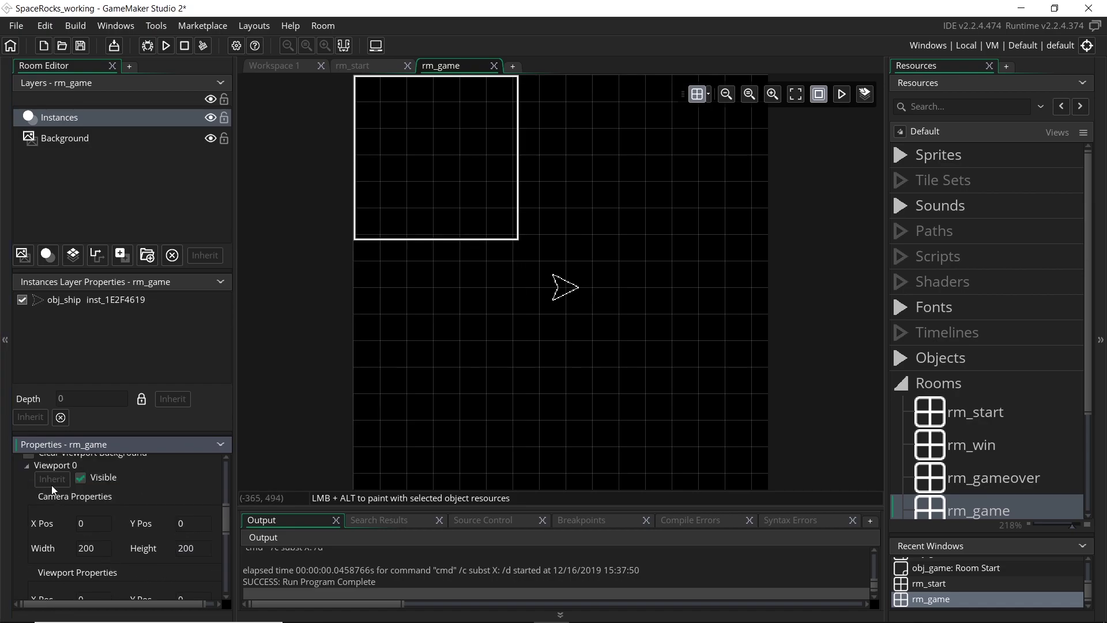
left_click(25, 468)
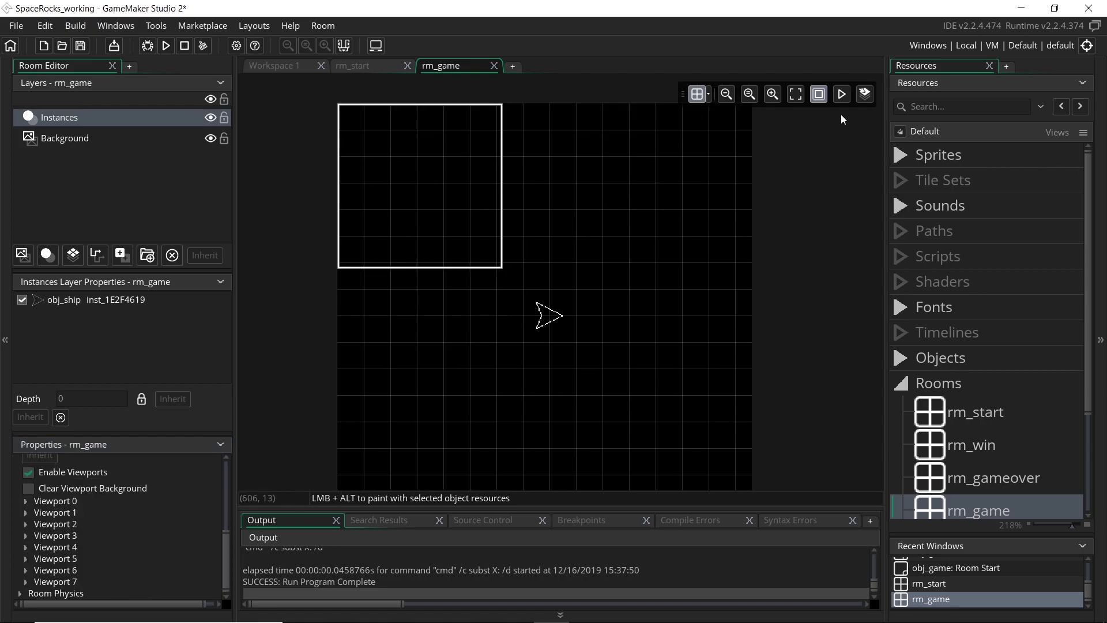
Step: Create a new sprite named spr_background in the Sprites resources
left_click(901, 154)
right_click(948, 157)
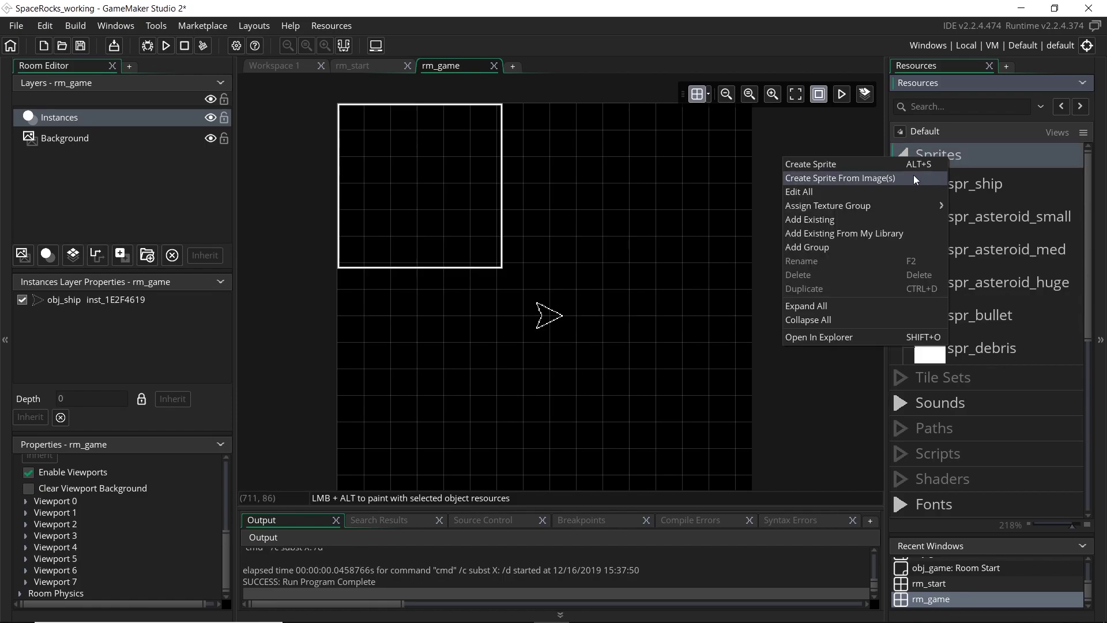
left_click(891, 160)
type("spr_bac")
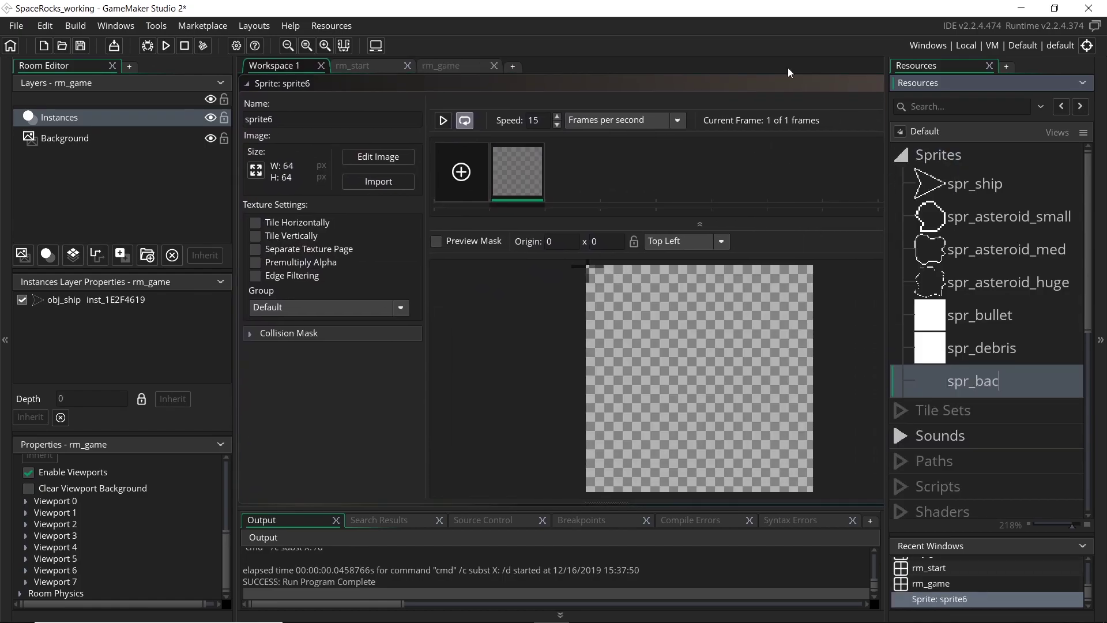
type("kground")
Step: Import the spr_background image from the Dev folder into the new sprite, accepting the replacement of its current image
left_click(369, 181)
left_click(190, 153)
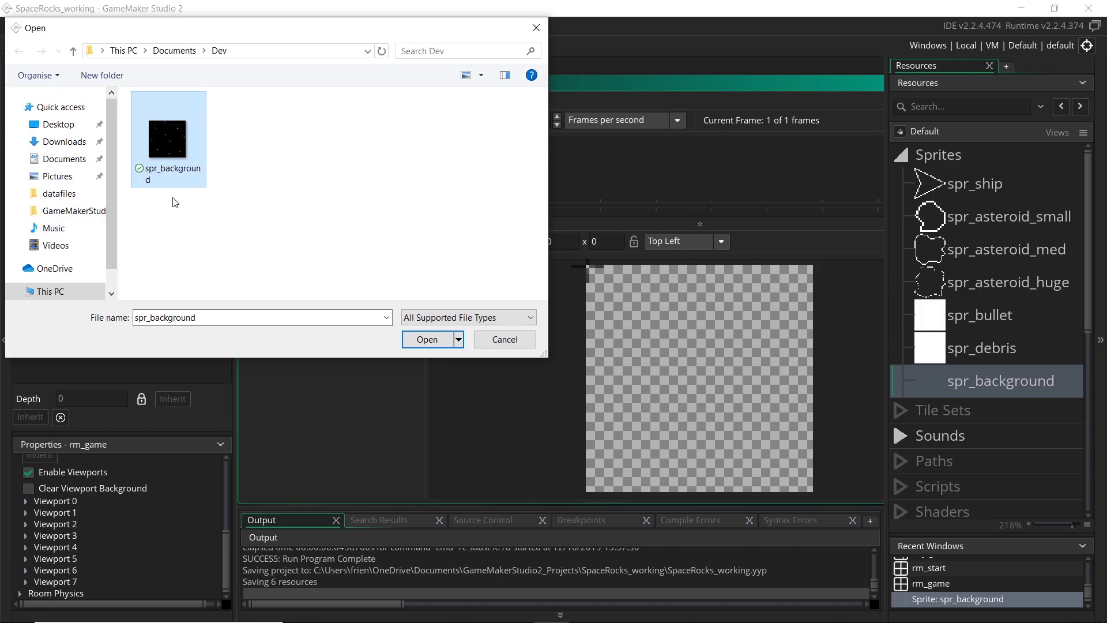
double_click(166, 140)
left_click(612, 346)
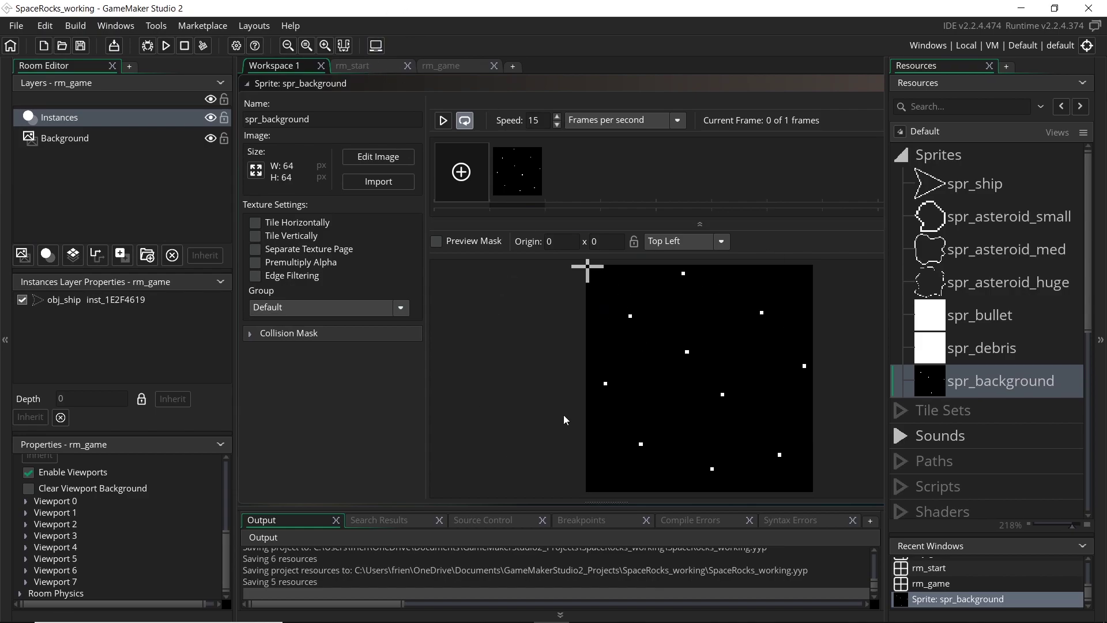
Step: Assign the spr_background sprite to the Background layer of rm_game
left_click(436, 68)
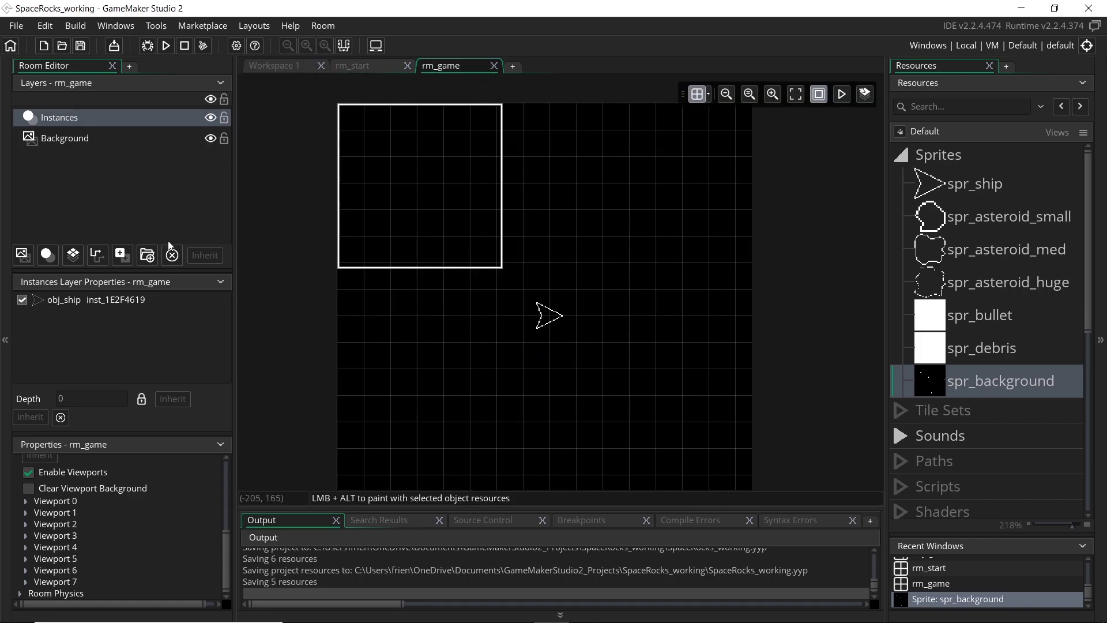
left_click(70, 139)
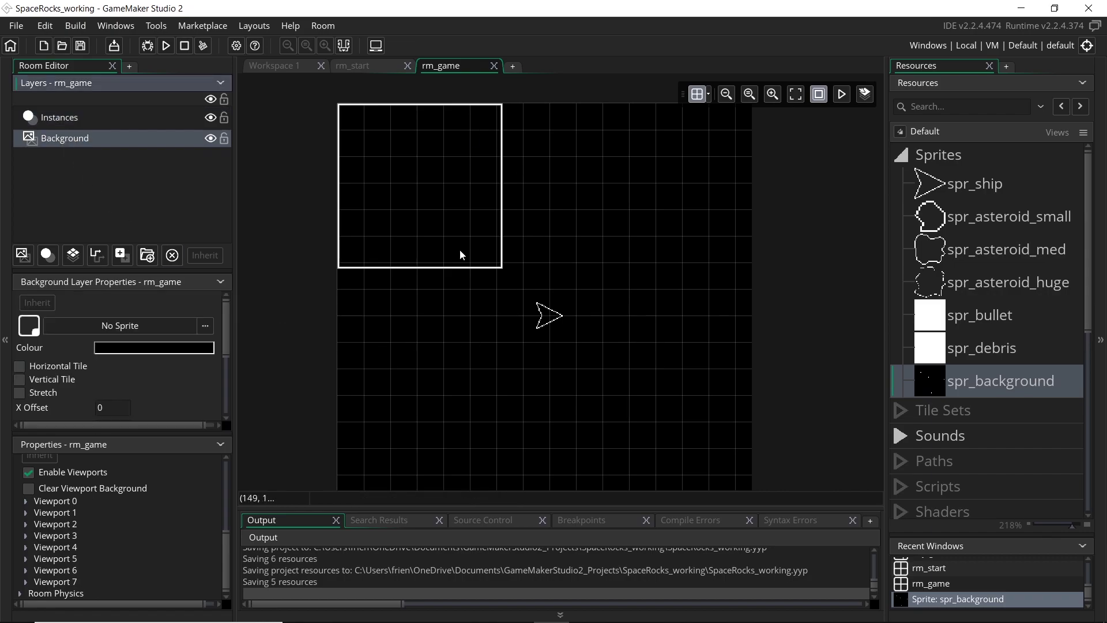
left_click(171, 326)
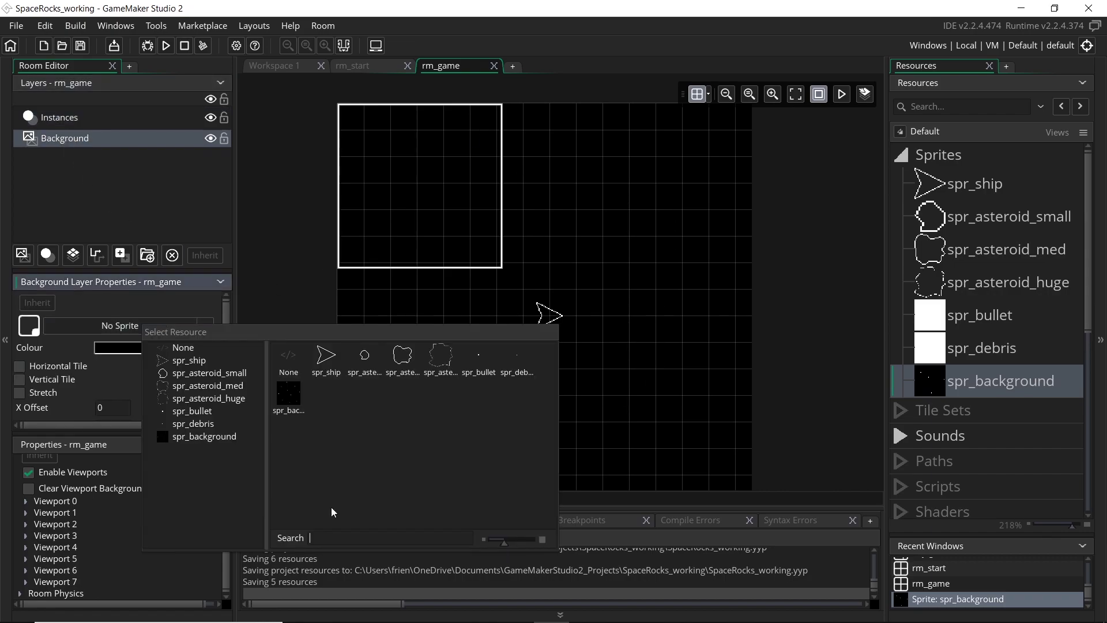
left_click(291, 408)
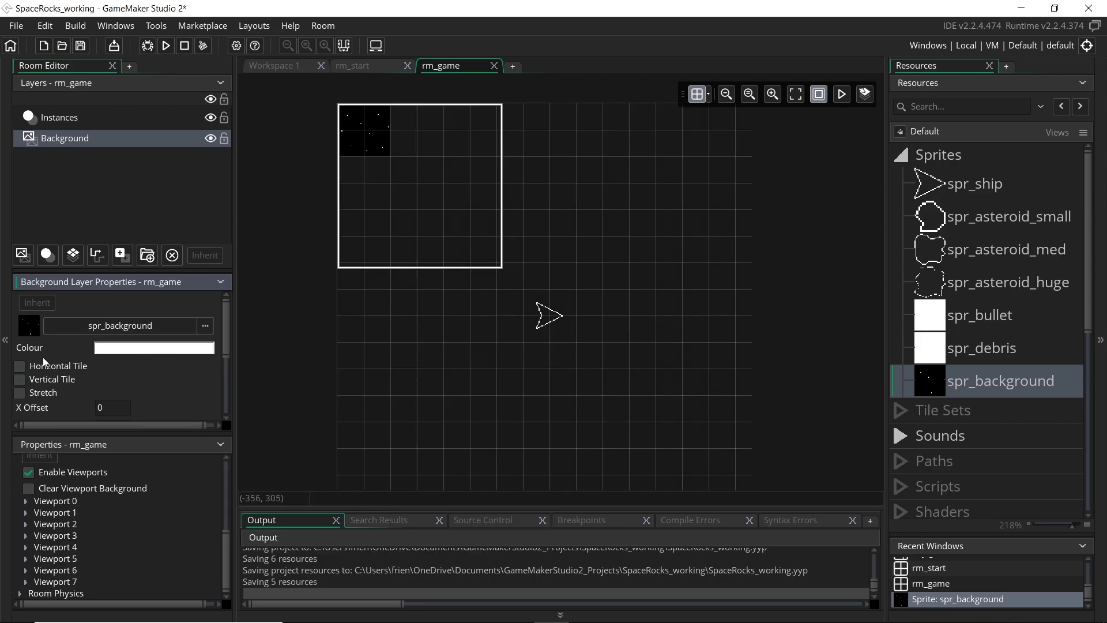
Step: Tile the Background layer's sprite horizontally and vertically across rm_game and review the layer's offset and speed settings
scroll(395, 277, "up", 2)
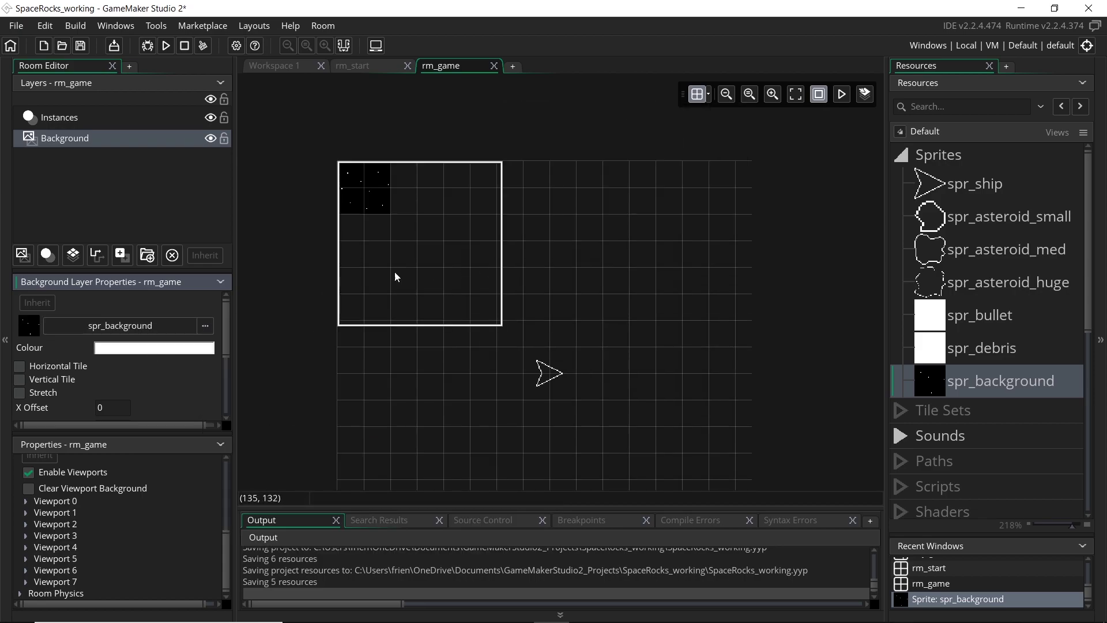
left_click(19, 366)
left_click(41, 380)
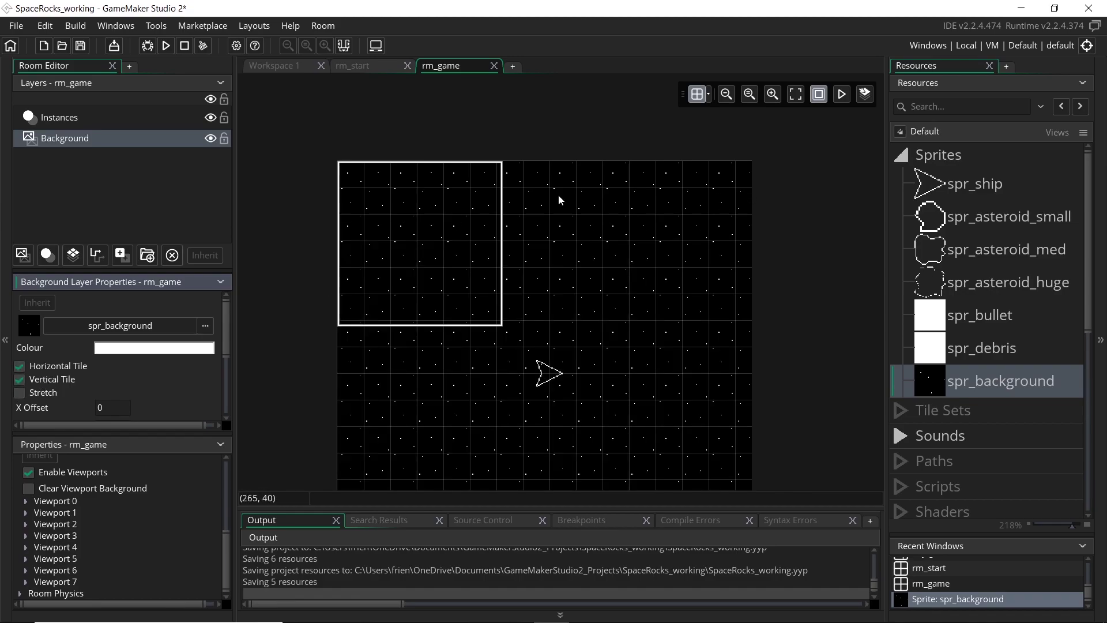
scroll(558, 198, "down", 4)
scroll(111, 381, "down", 3)
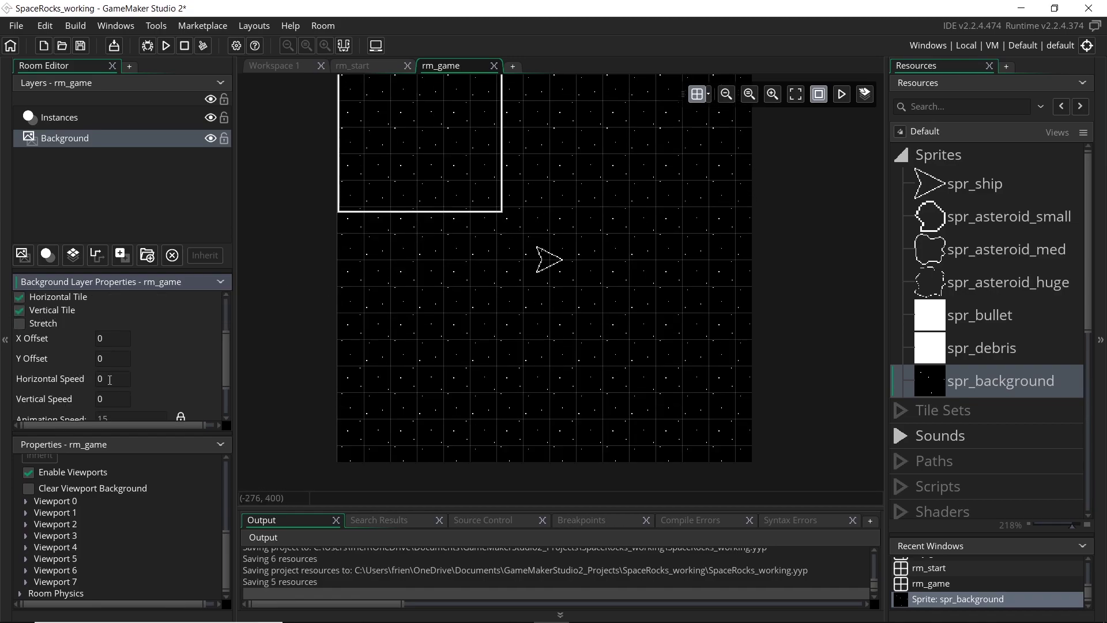
scroll(112, 381, "up", 3)
Step: Run the game and start play from the title screen to test the starry background and camera
key("F5")
scroll(372, 346, "up", 4)
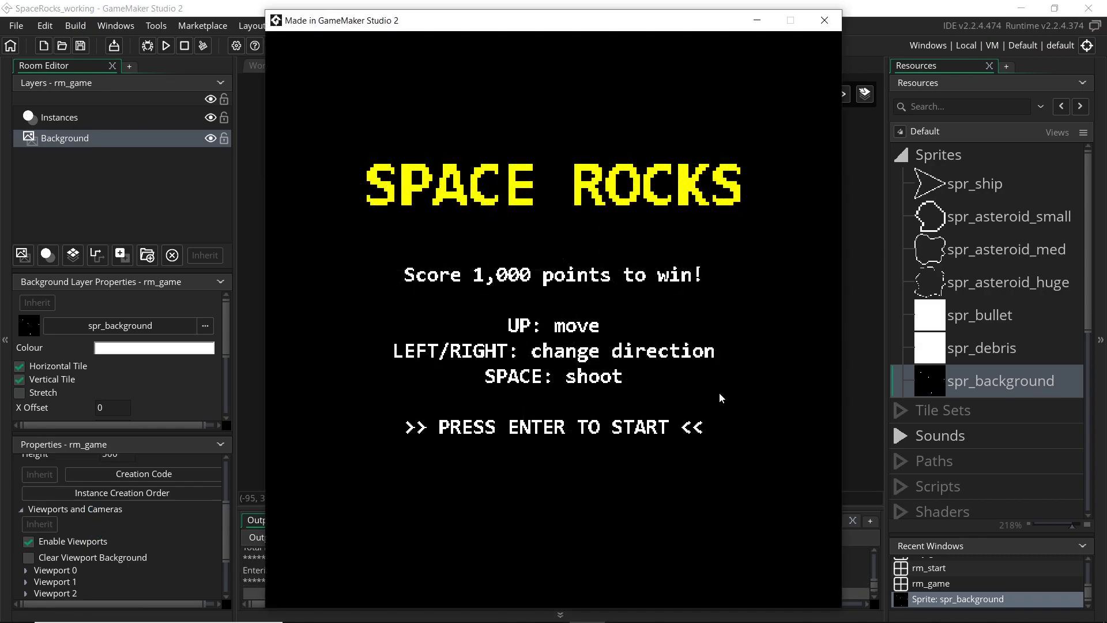
key("Return")
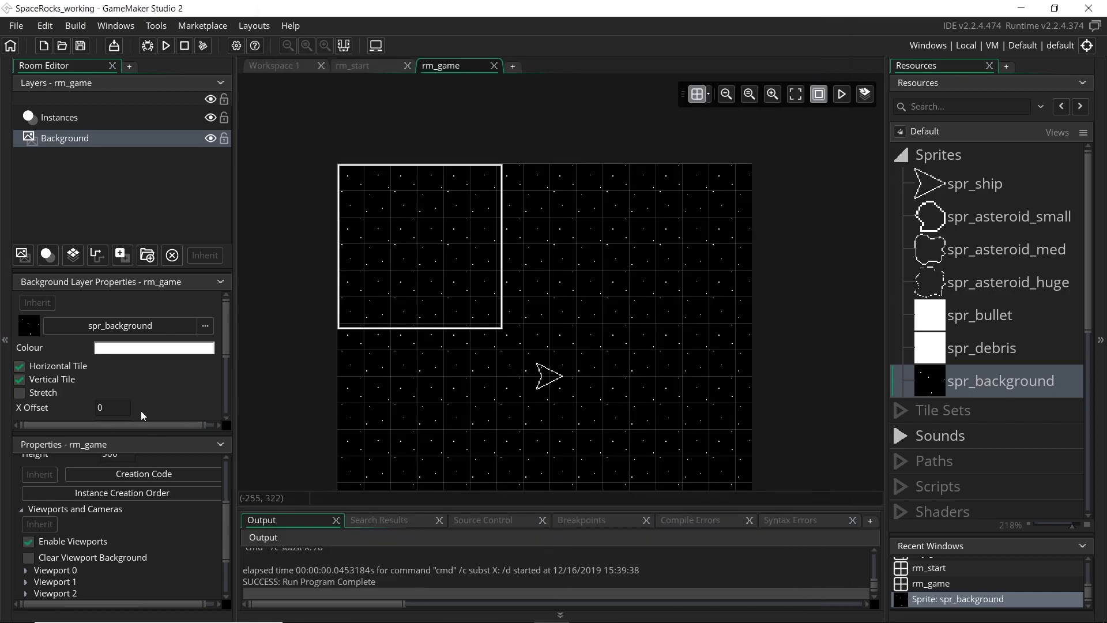
Step: Set obj_ship as the object that Viewport 0's camera follows in rm_game
scroll(108, 521, "down", 3)
left_click(27, 502)
scroll(73, 501, "down", 1)
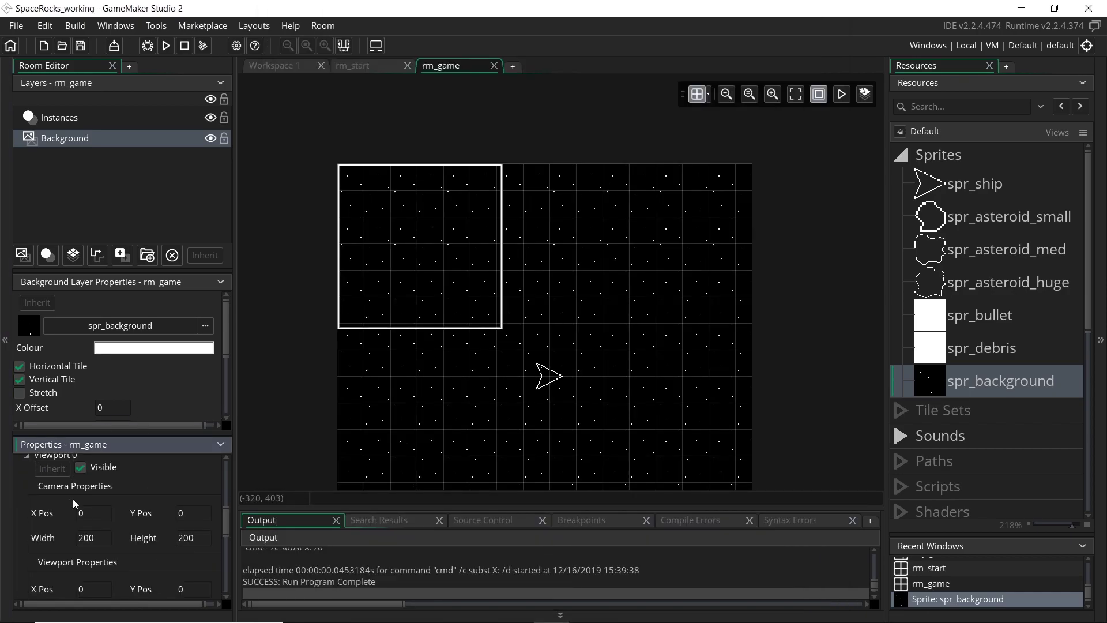
scroll(73, 500, "down", 2)
scroll(190, 527, "up", 2)
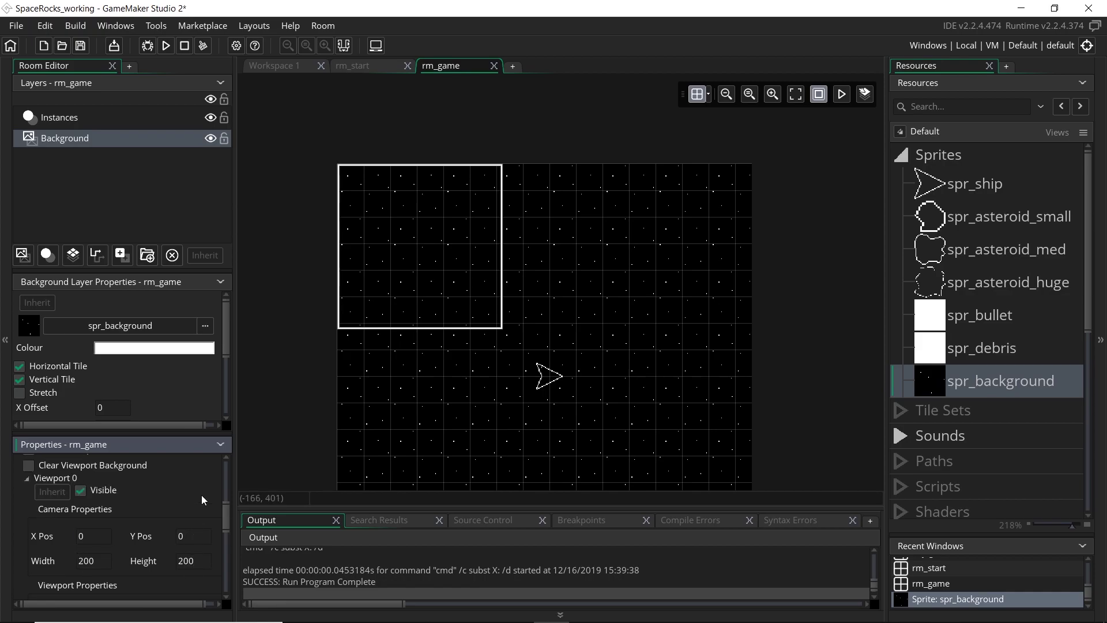
scroll(75, 477, "down", 4)
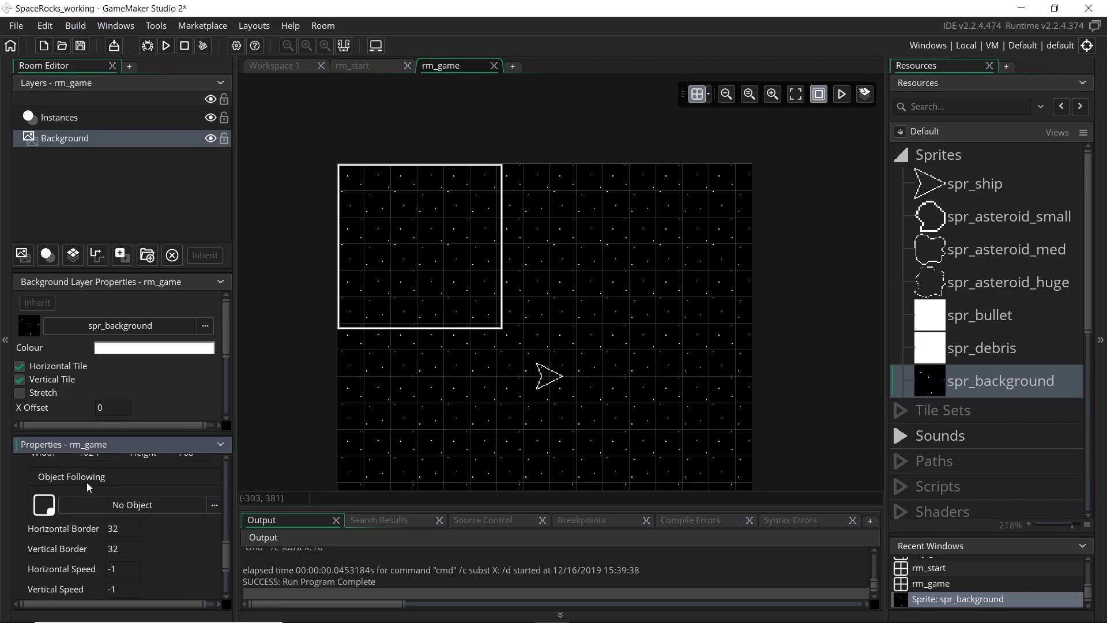
left_click(185, 506)
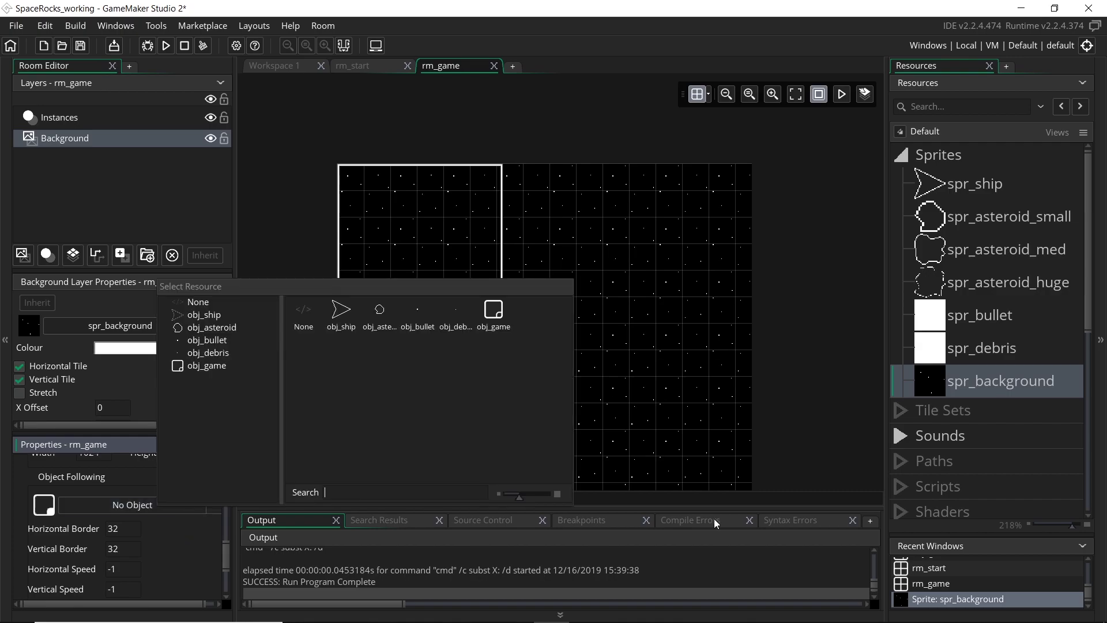
left_click(345, 323)
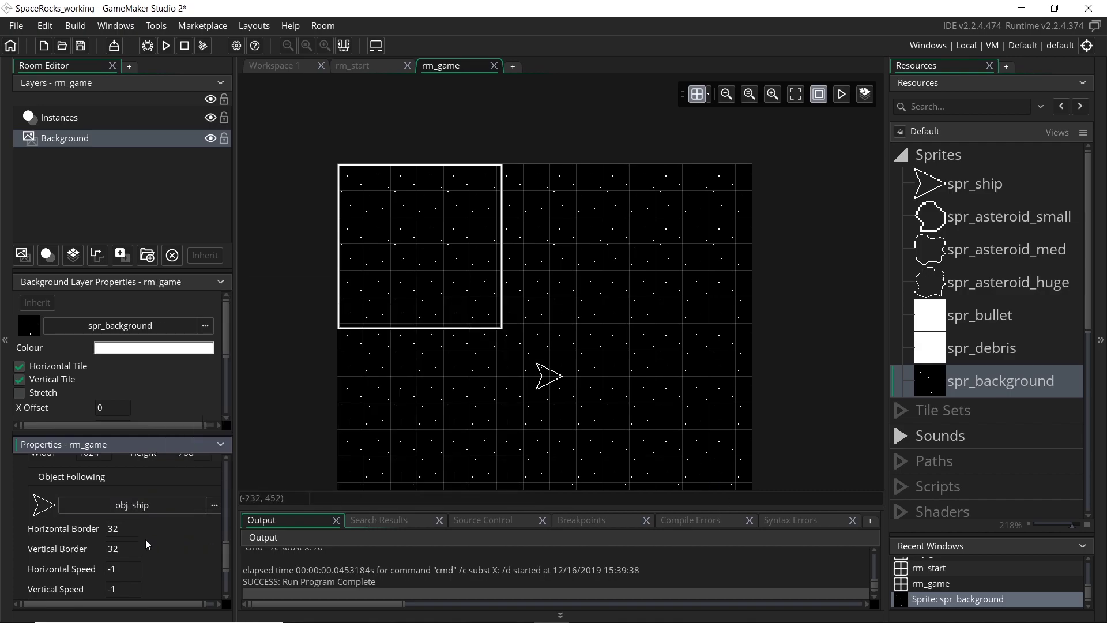
Step: Run the game, start play, and turn and thrust the ship to test how the camera follows it
scroll(143, 538, "down", 3)
scroll(65, 514, "up", 5)
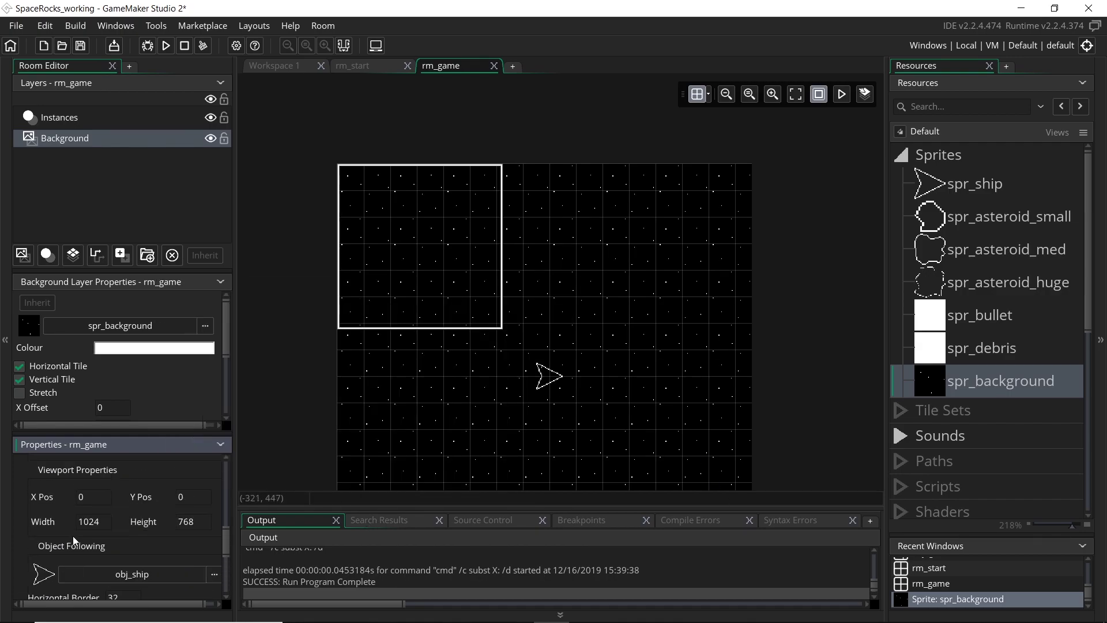
scroll(73, 535, "up", 3)
left_click(166, 46)
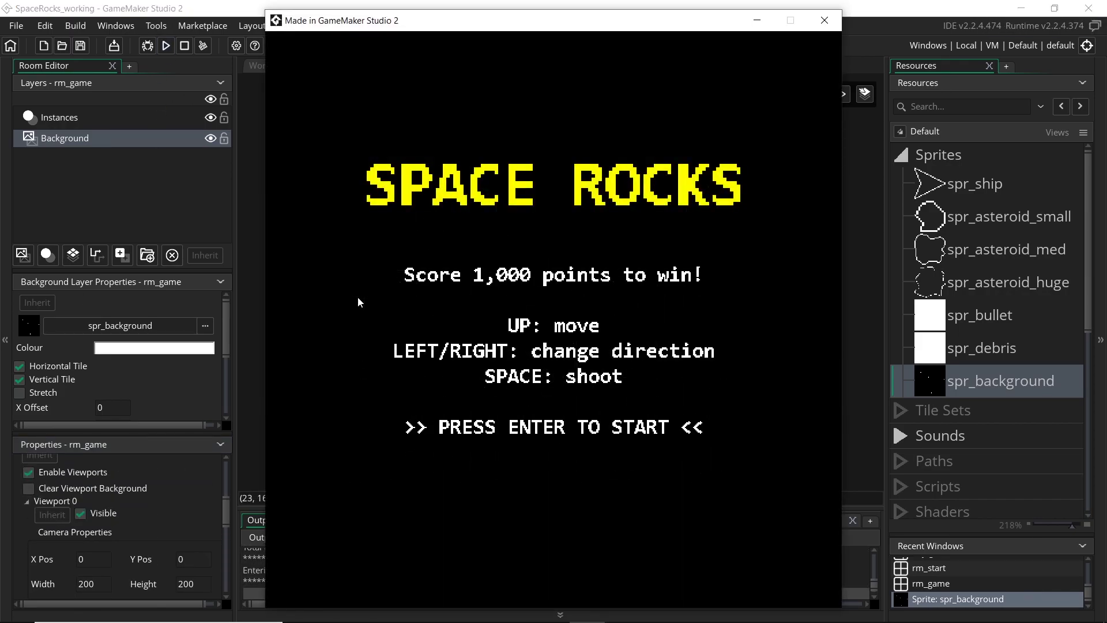
key("Return")
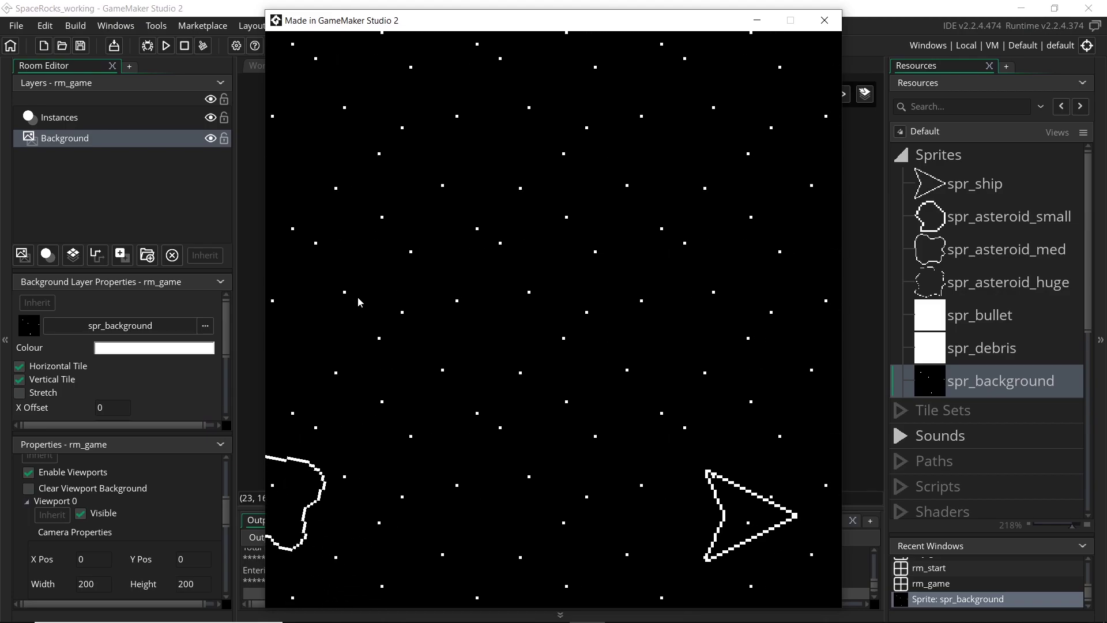
key("Right")
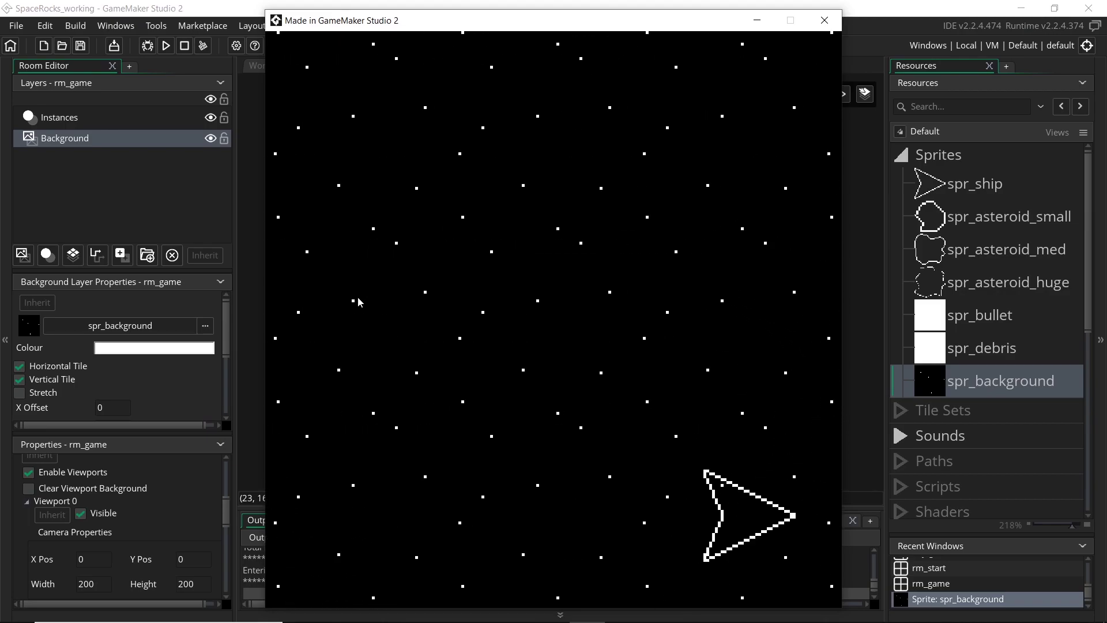
key("Right")
key("Left")
key("Right")
key("Left")
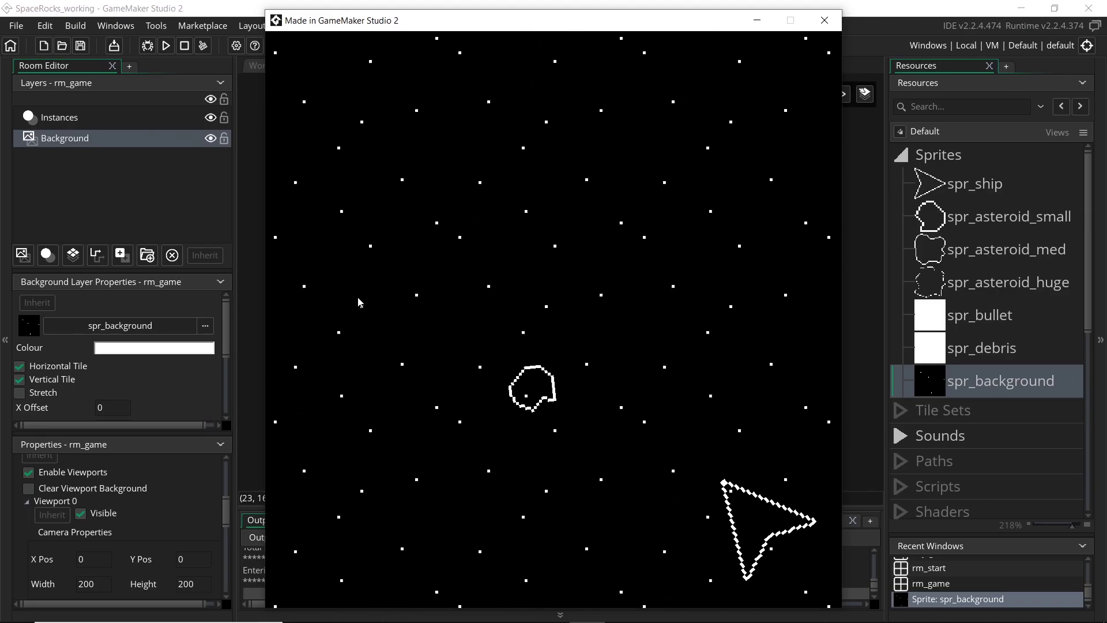
key("Up")
key("Right")
key("Right")
key("Up")
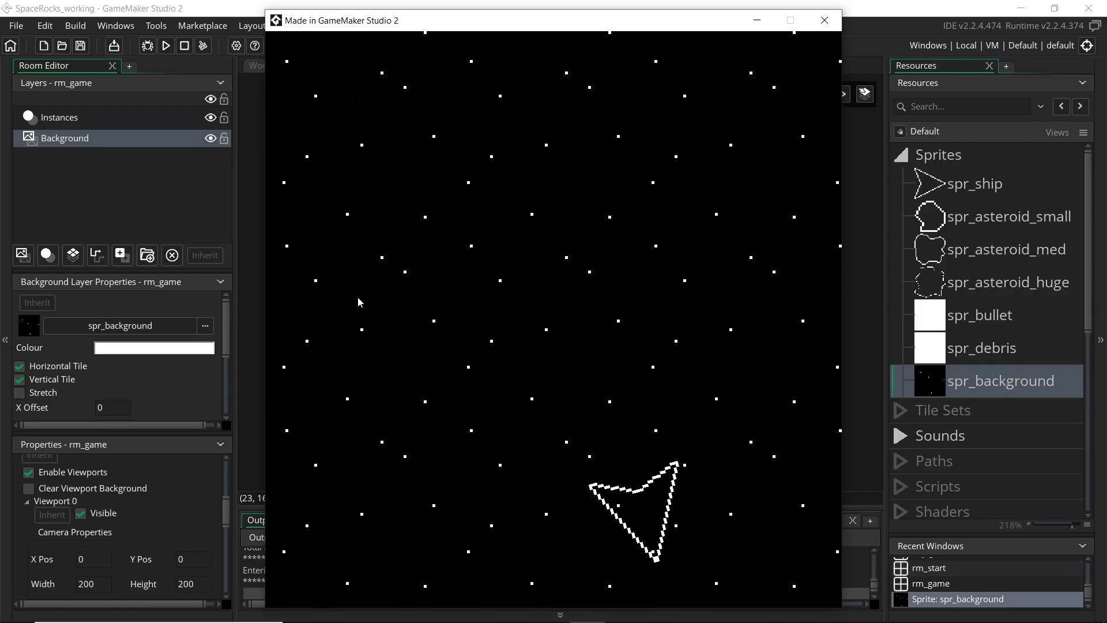
key("Right")
key("Right")
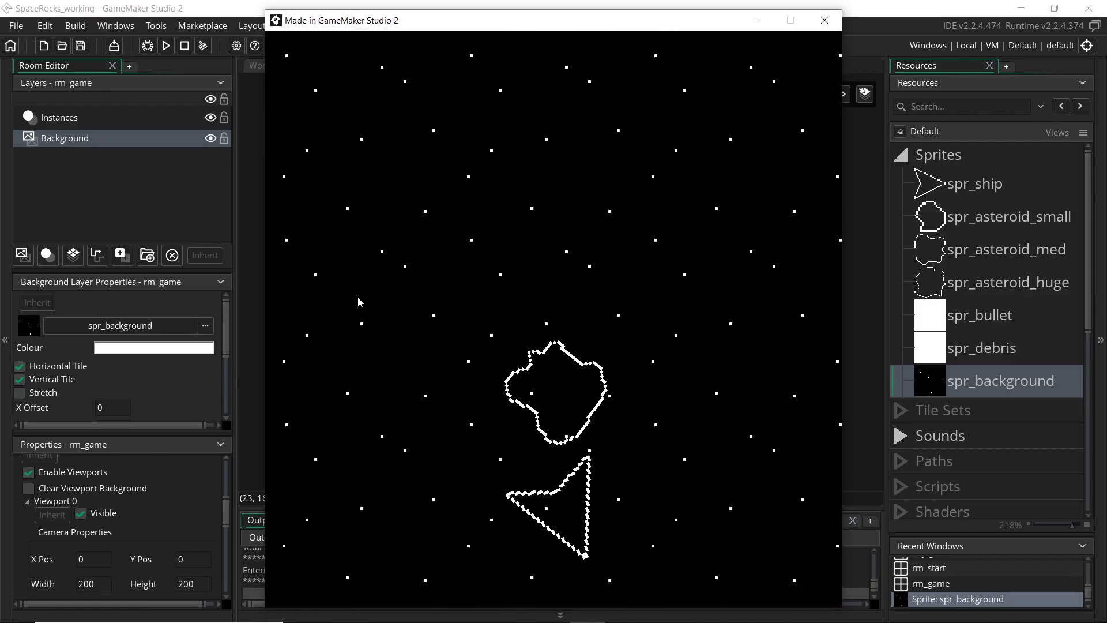
Step: Keep steering the ship to test the camera with the current borders, and close the game
key("Right")
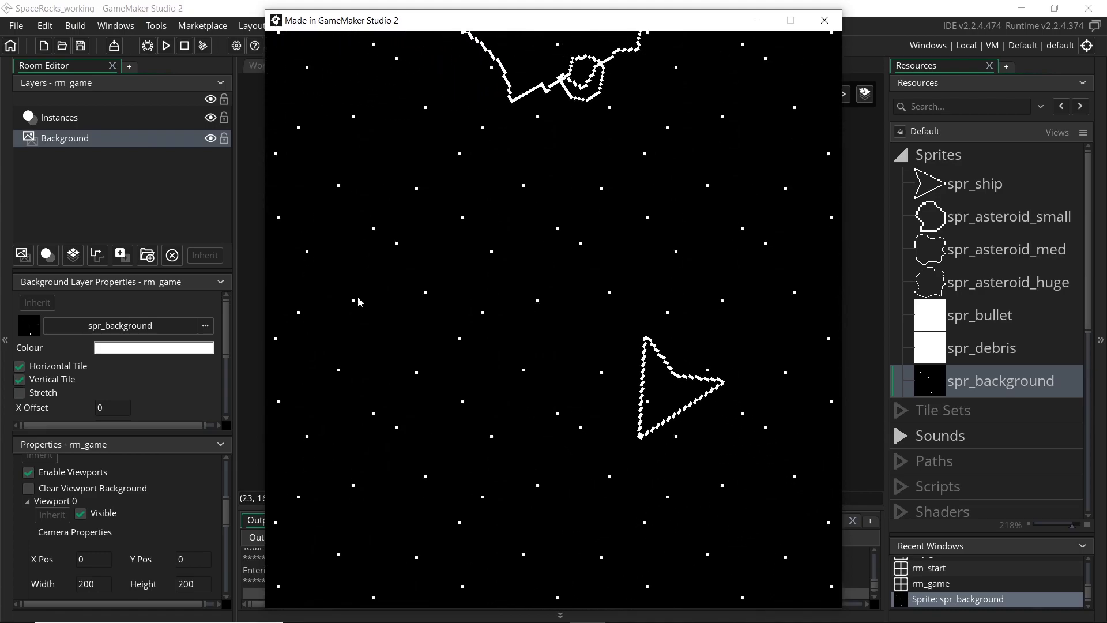
key("Left")
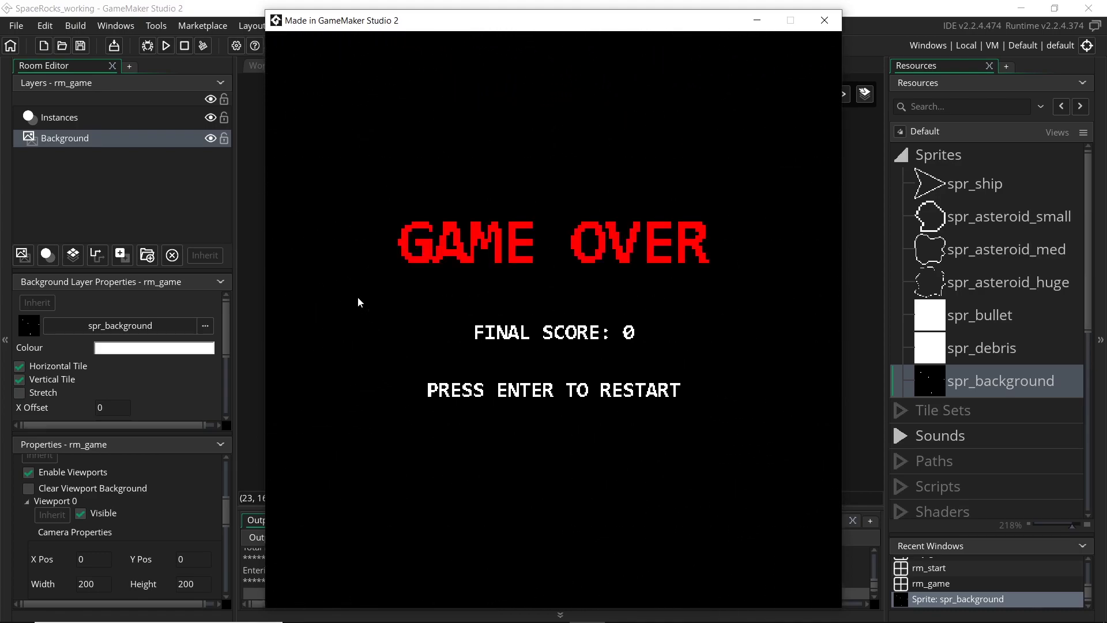
left_click(824, 20)
Step: Set the horizontal and vertical borders for Viewport 0's object following to 100 in rm_game
scroll(208, 496, "down", 5)
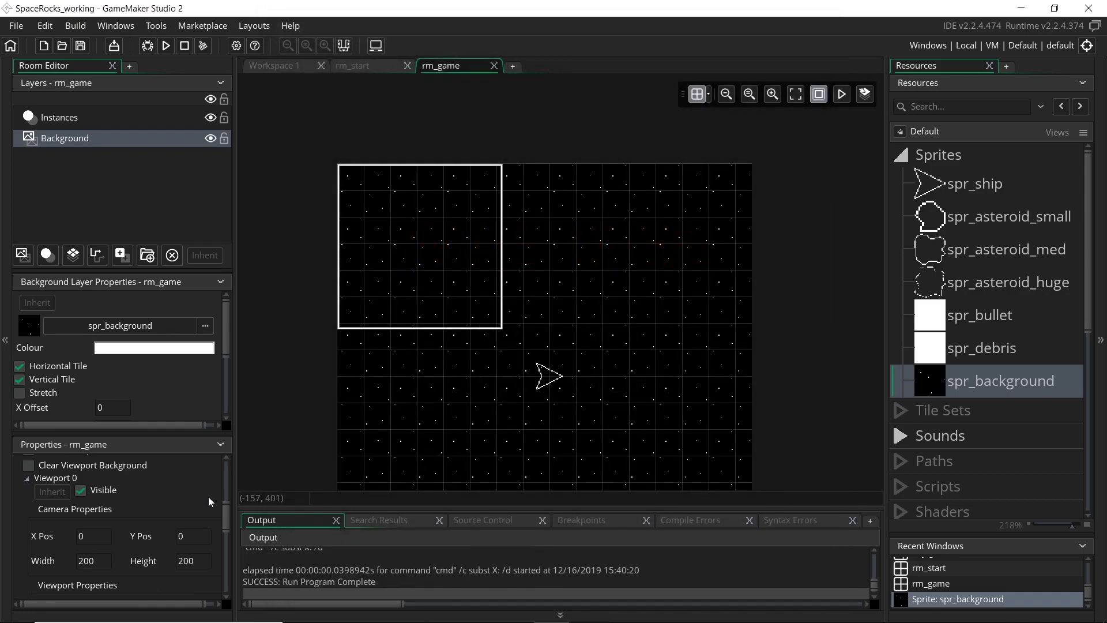
scroll(207, 497, "down", 2)
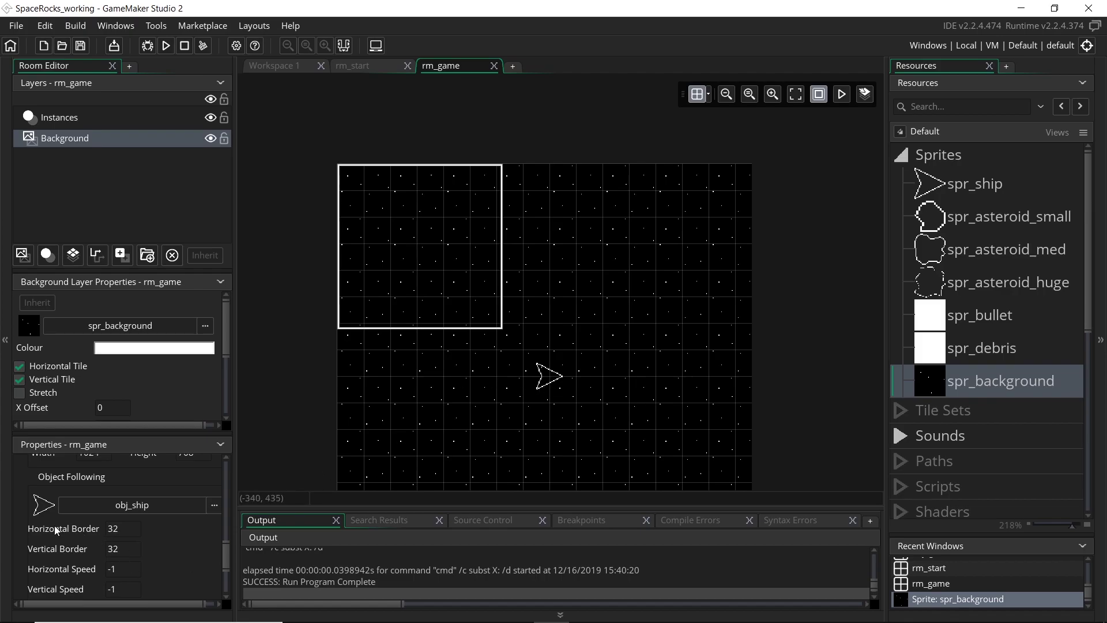
scroll(52, 543, "up", 3)
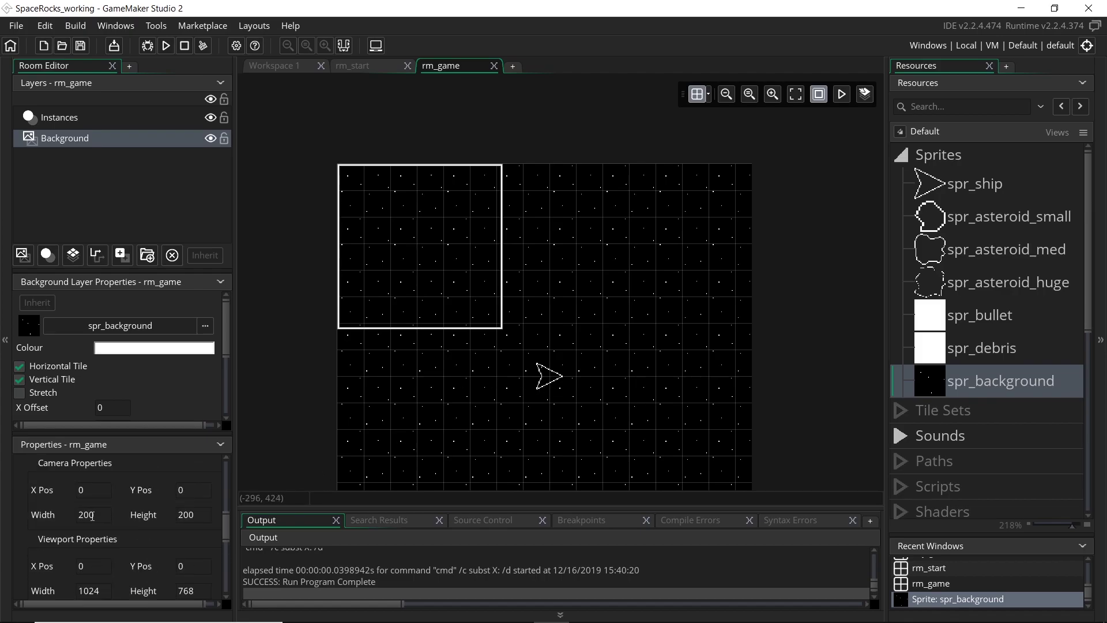
scroll(121, 536, "down", 3)
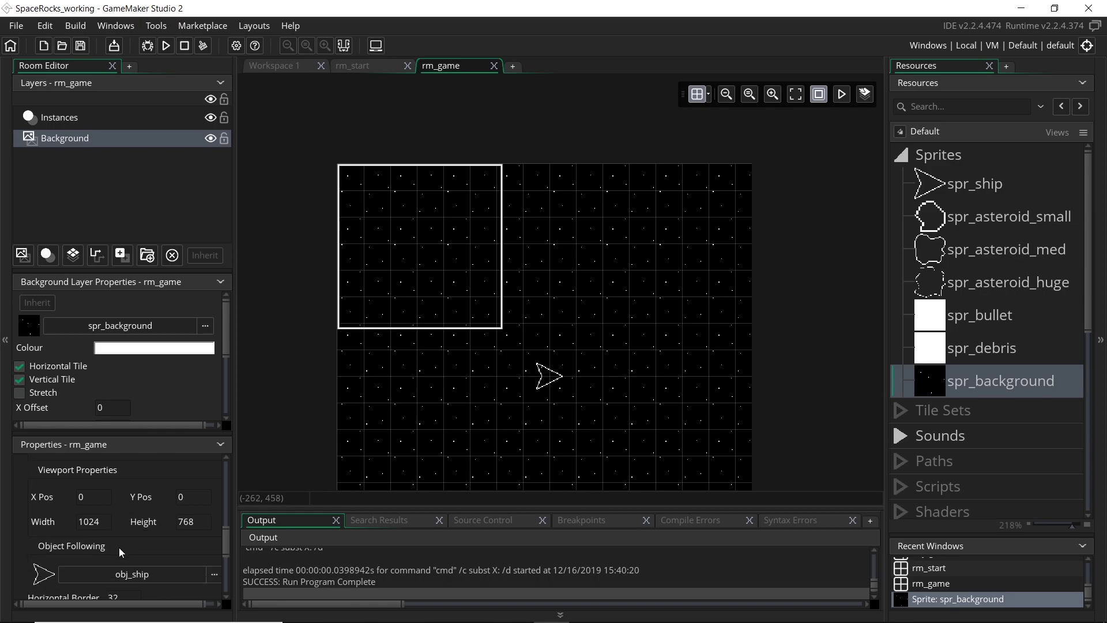
scroll(113, 548, "up", 2)
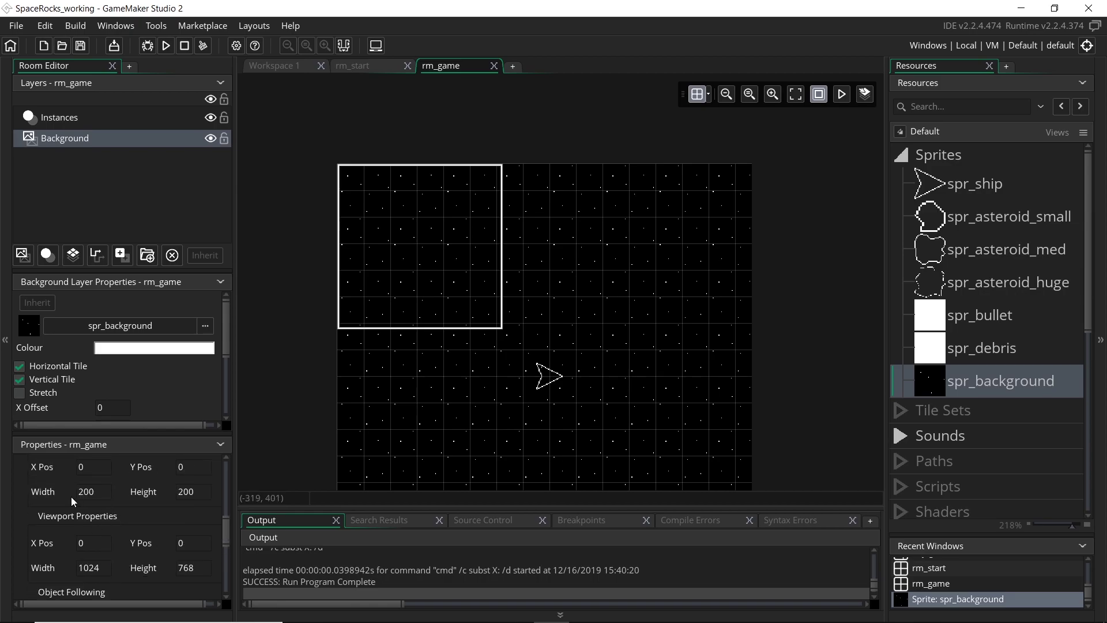
scroll(119, 529, "down", 6)
left_click_drag(120, 507, 25, 427)
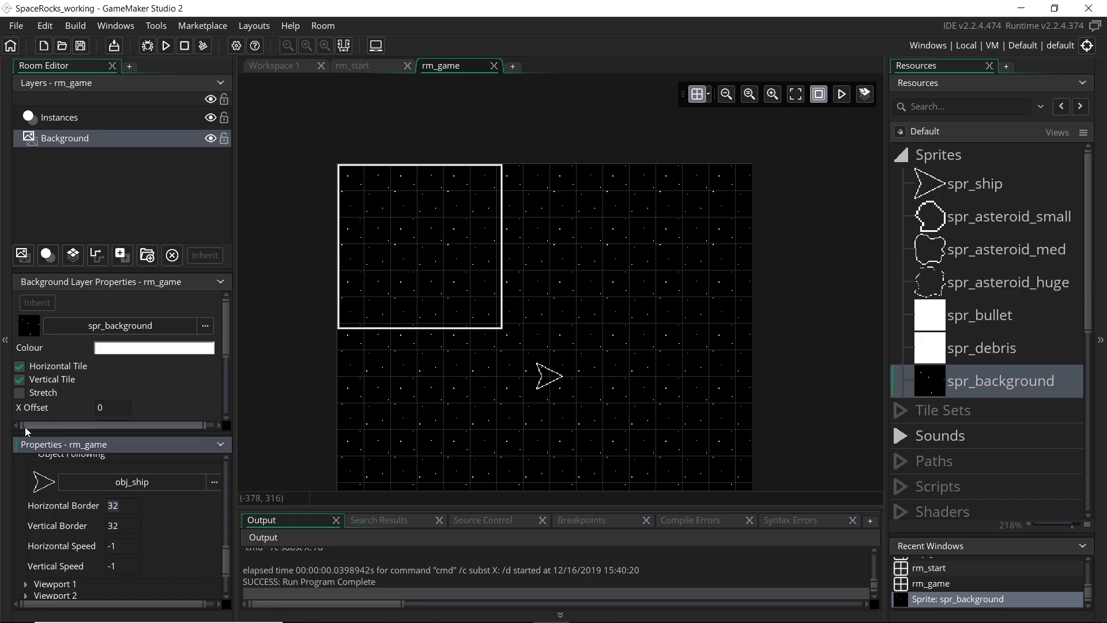
type("100")
key("Tab")
type("100")
Step: Run the game, start play, fly the ship around to test the wider camera borders, and close the game
key("F5")
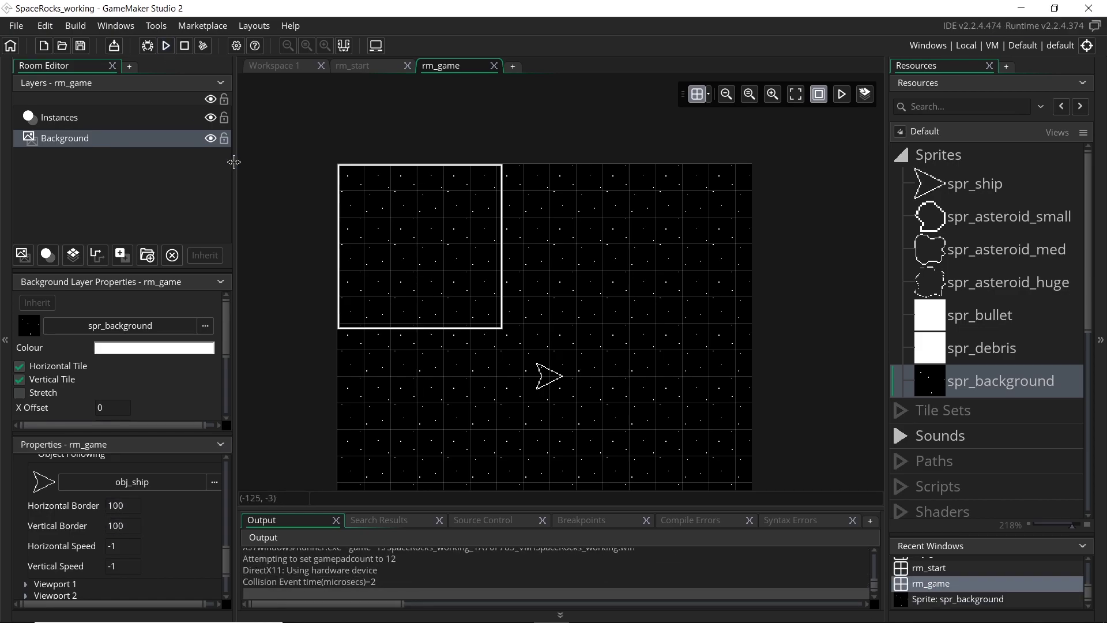
key("Return")
key("Right")
key("Left")
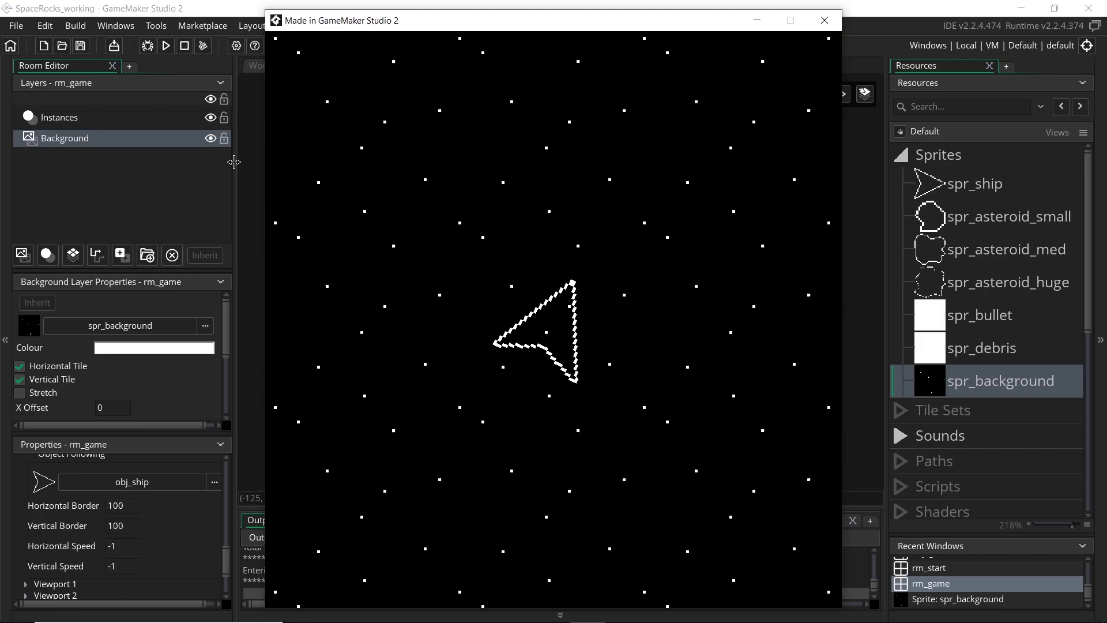
key("Right")
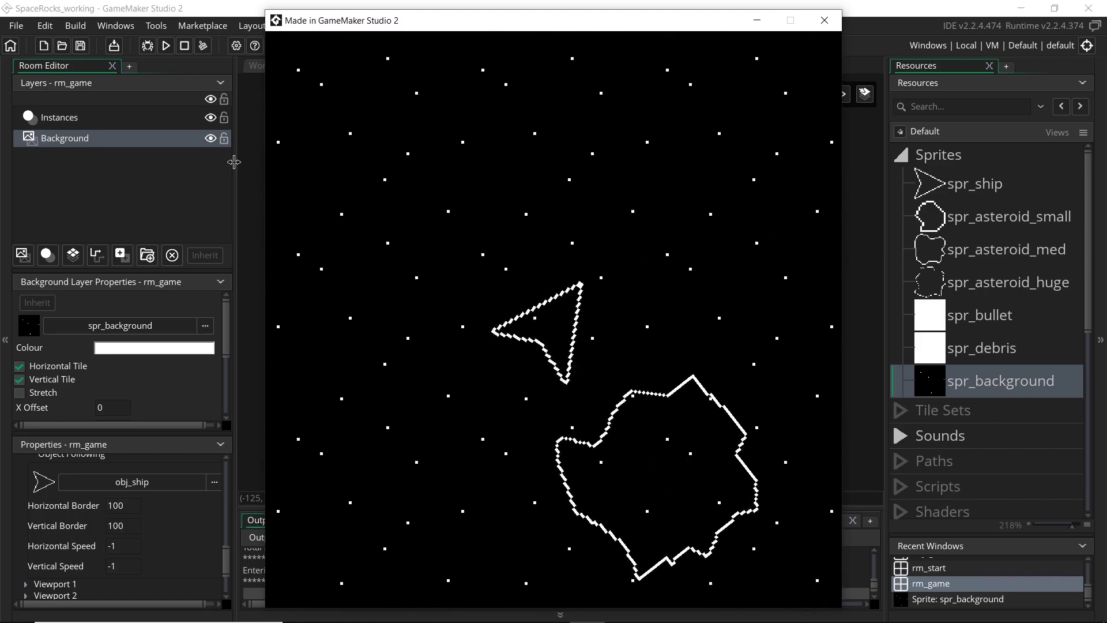
key("Left")
key("Right")
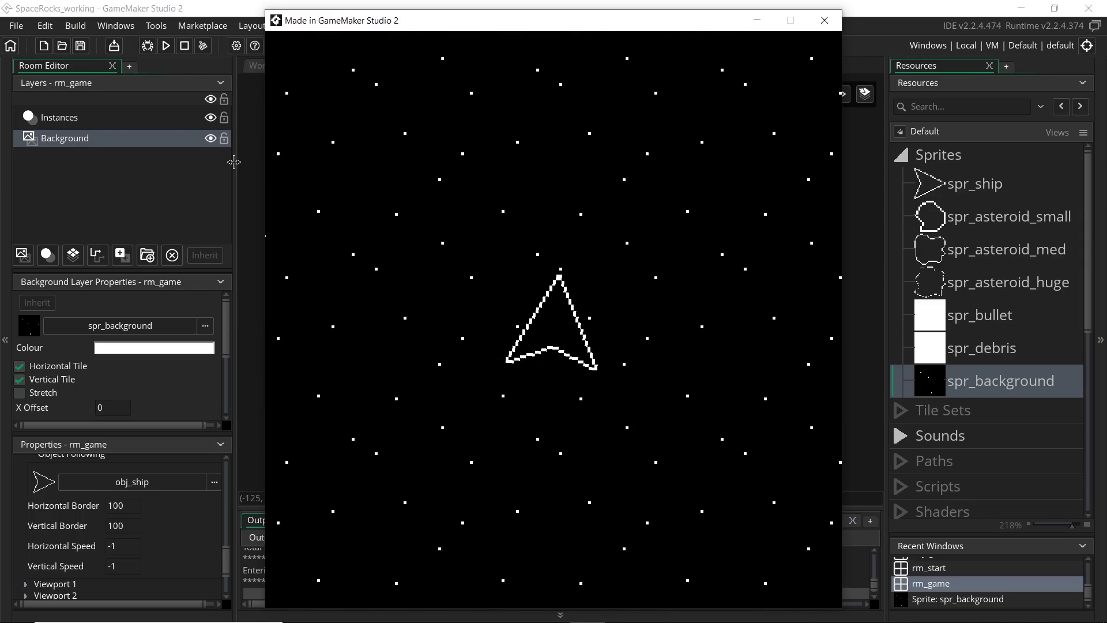
key("Up")
key("Left")
key("Right")
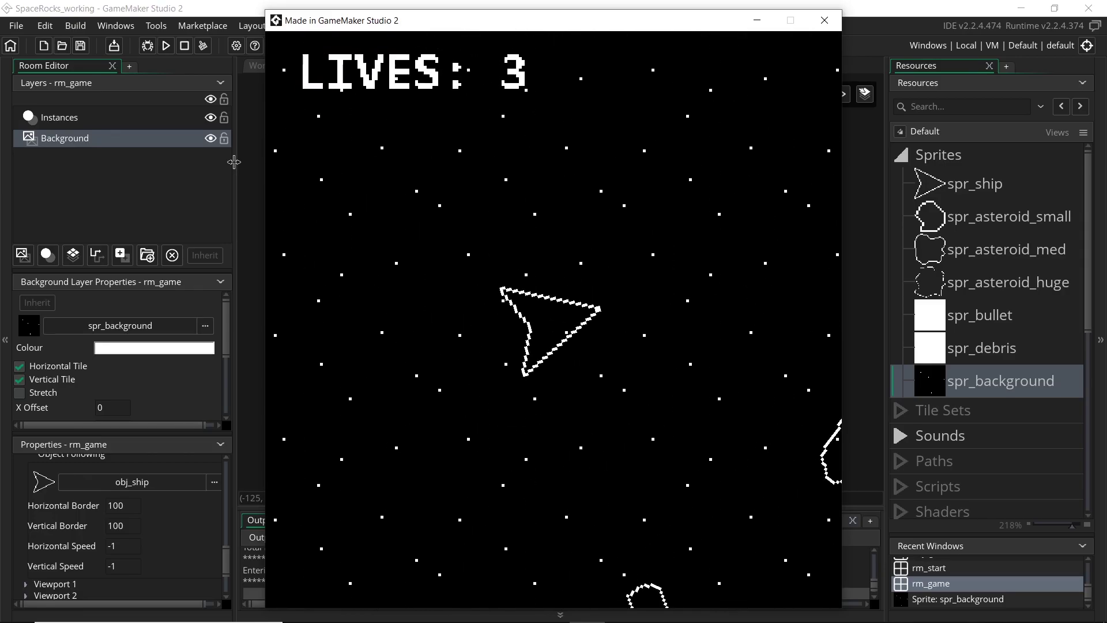
key("Up")
key("Right")
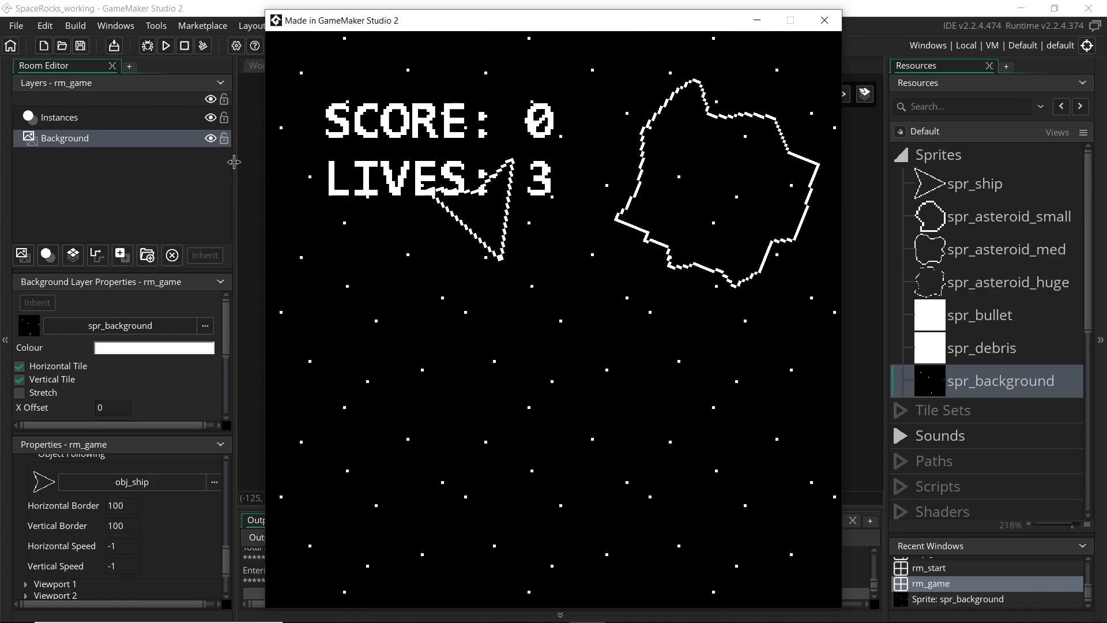
key("Left")
key("Left")
key("Up")
key("Right")
key("Left")
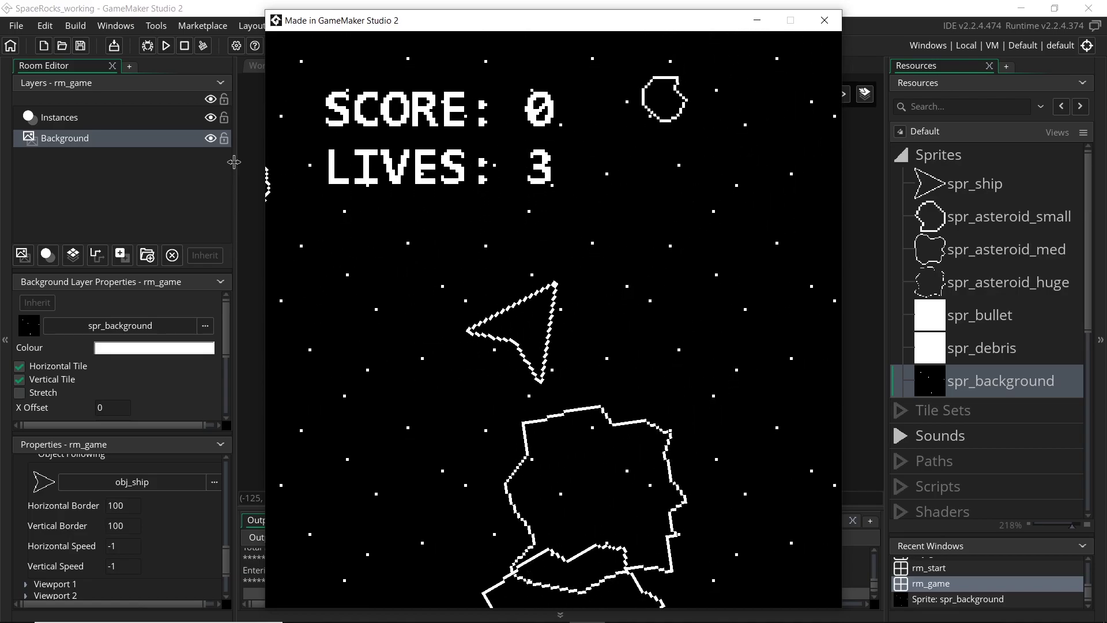
key("Right")
key("Right")
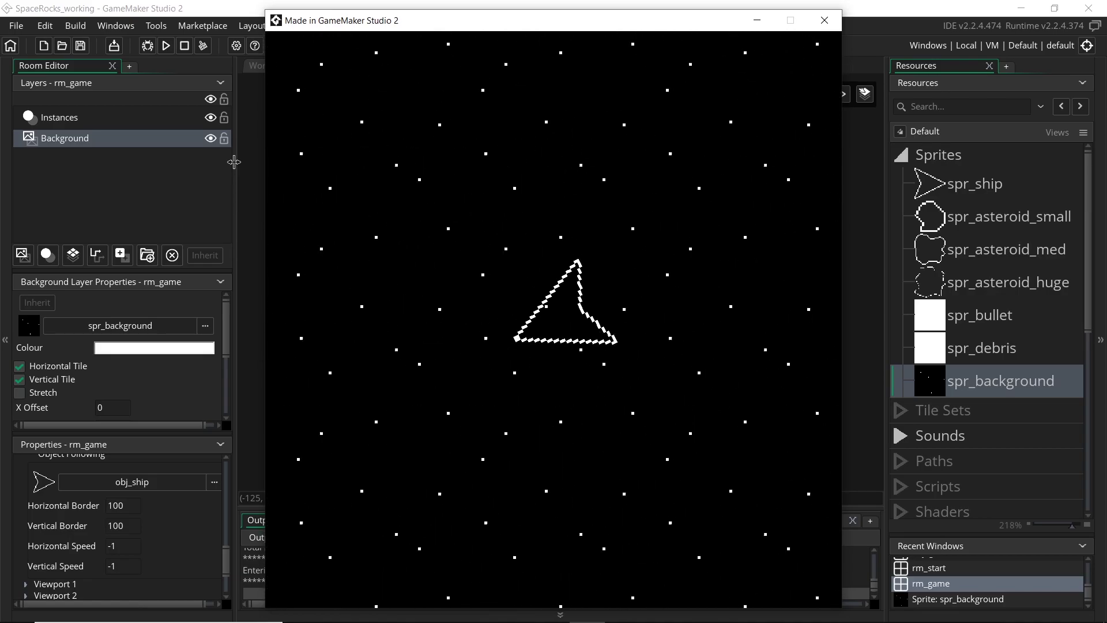
left_click(825, 20)
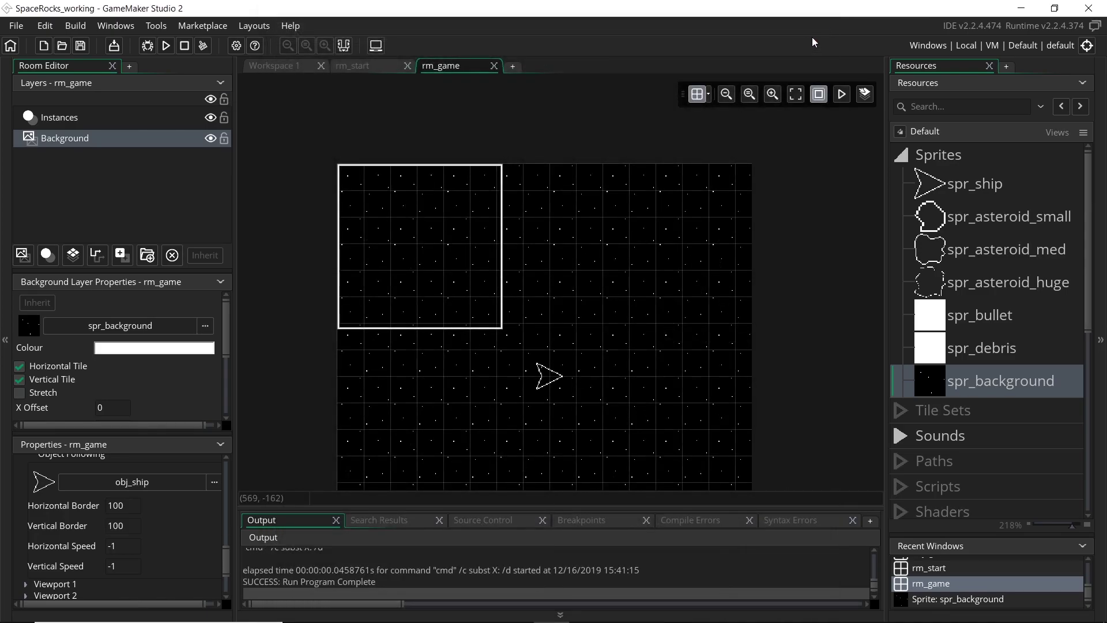
Step: Set the width and height of rm_game to 2000 each
scroll(138, 526, "up", 5)
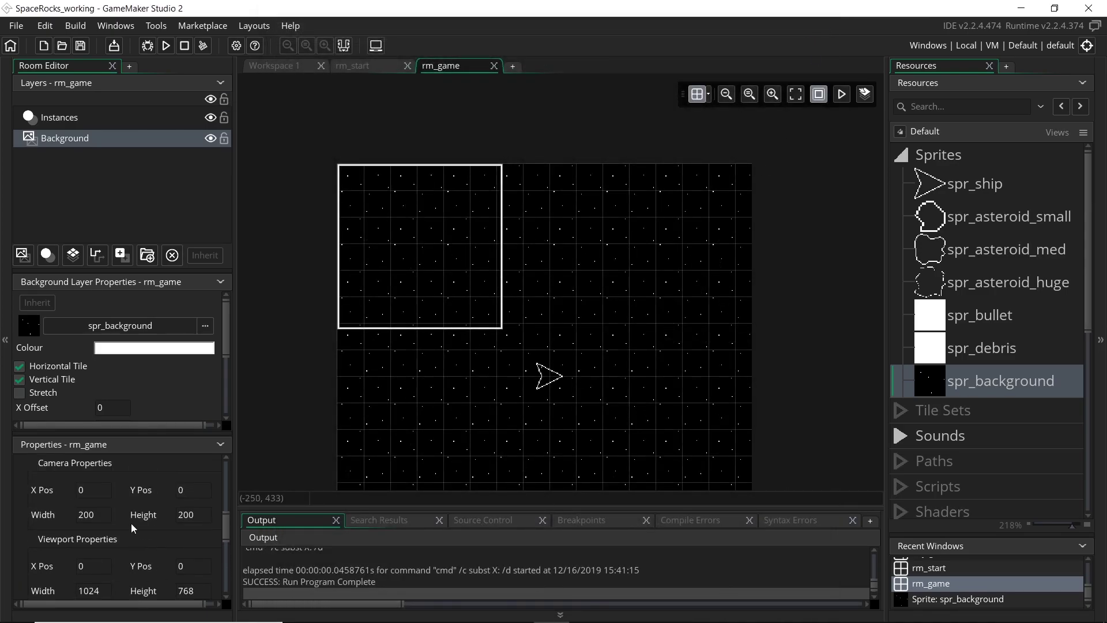
scroll(130, 523, "up", 5)
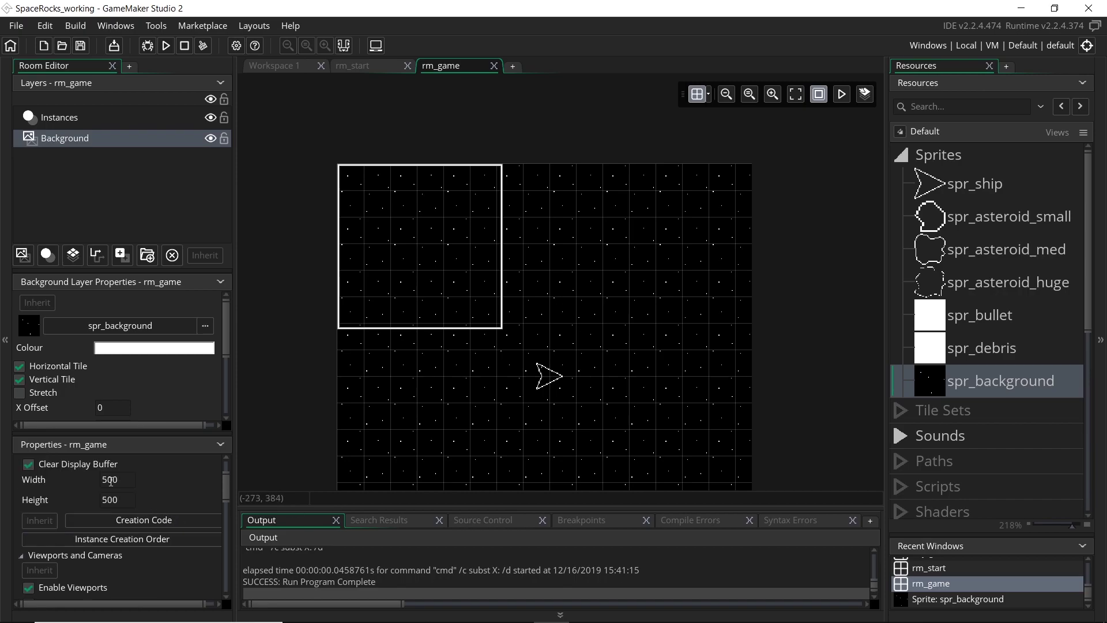
left_click(126, 480)
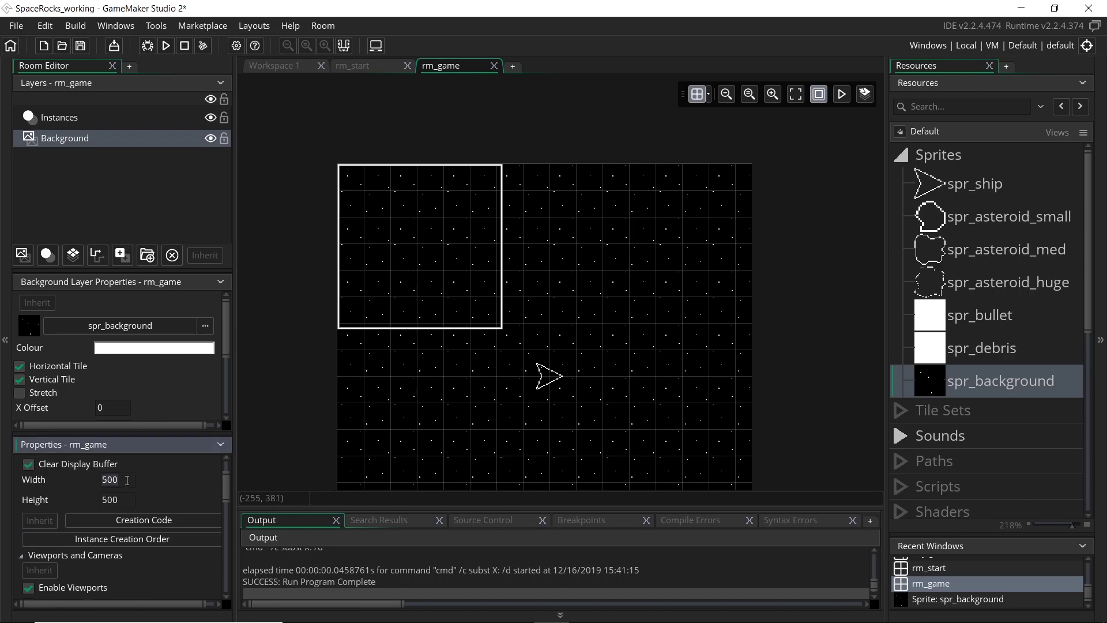
key("Tab")
type("200")
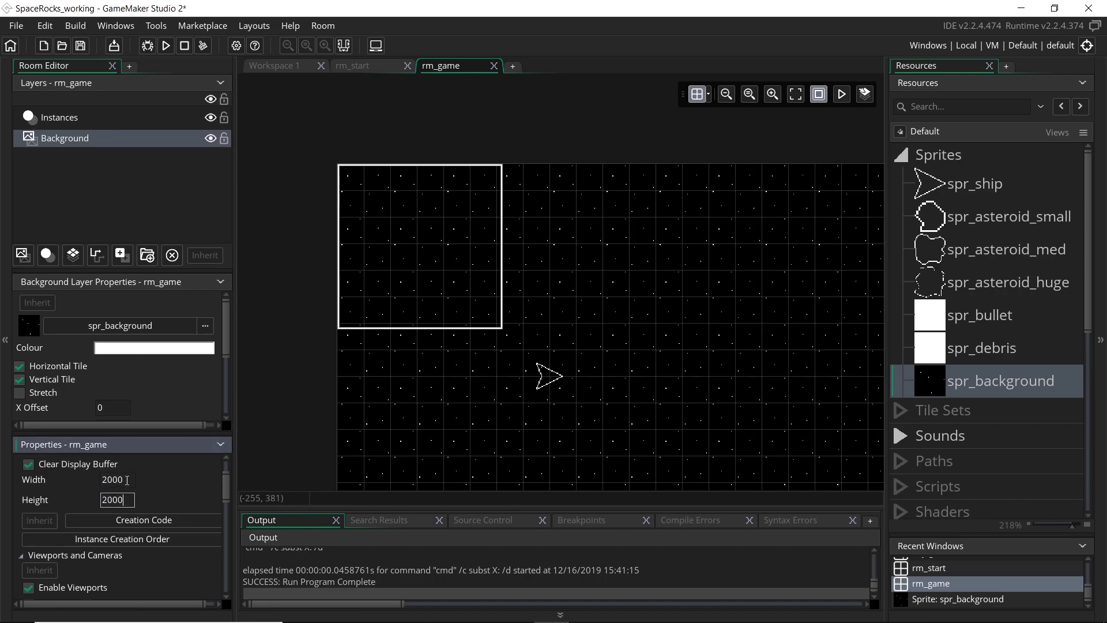
Step: Move the obj_ship instance on the Instances layer to about (1024, 928), near the centre of the enlarged room
middle_click_drag(585, 408, 526, 235)
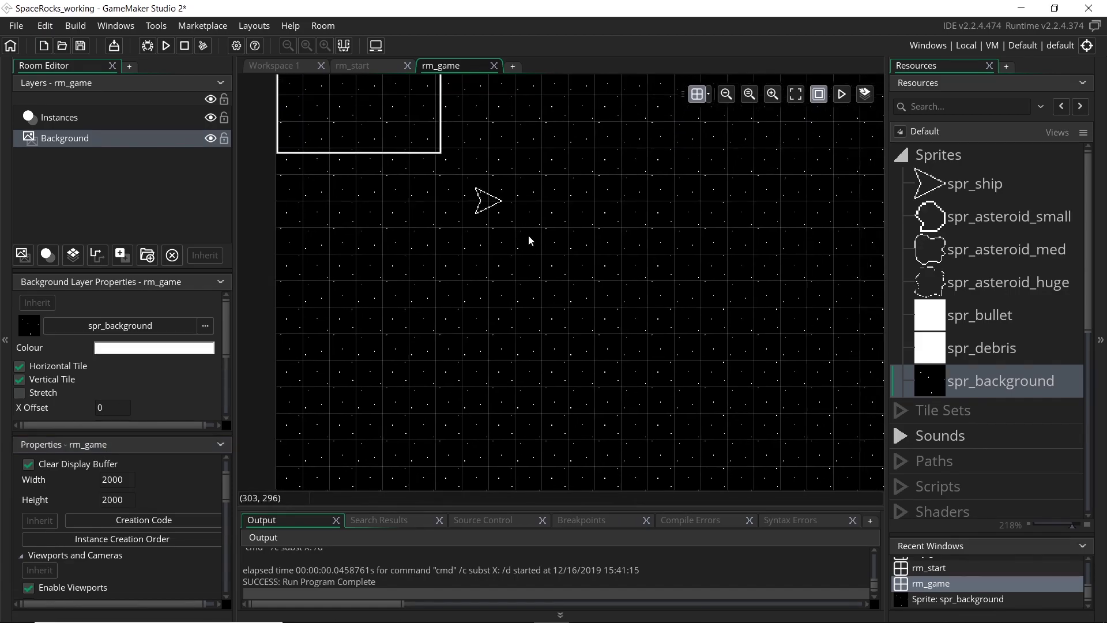
scroll(524, 233, "down", 2, "ctrl")
scroll(522, 236, "down", 1, "ctrl")
left_click(60, 117)
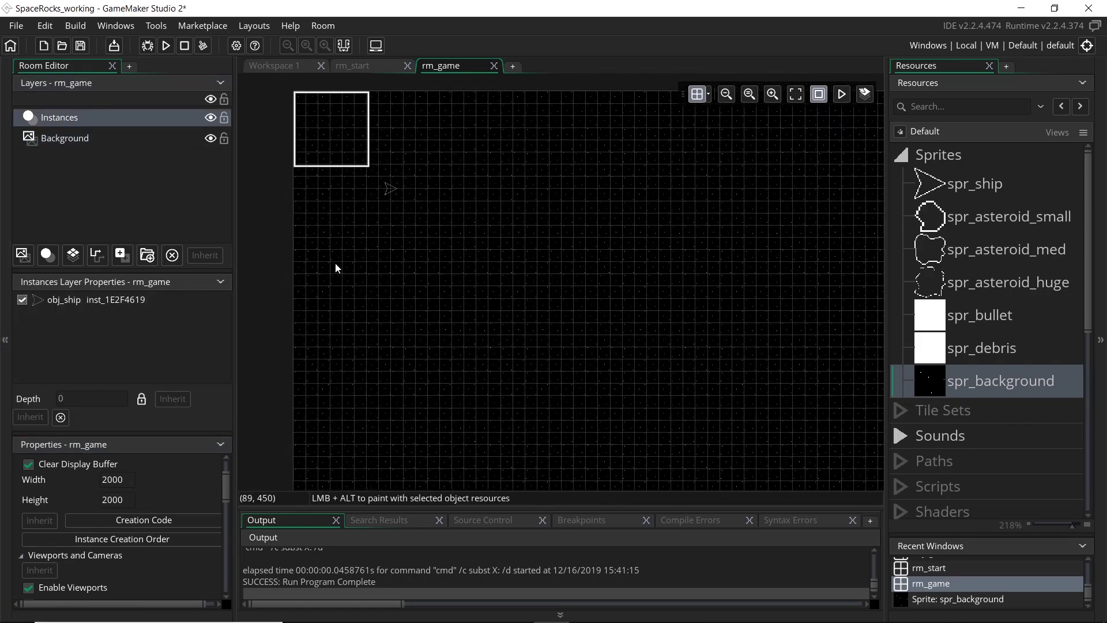
scroll(427, 260, "down", 1, "ctrl")
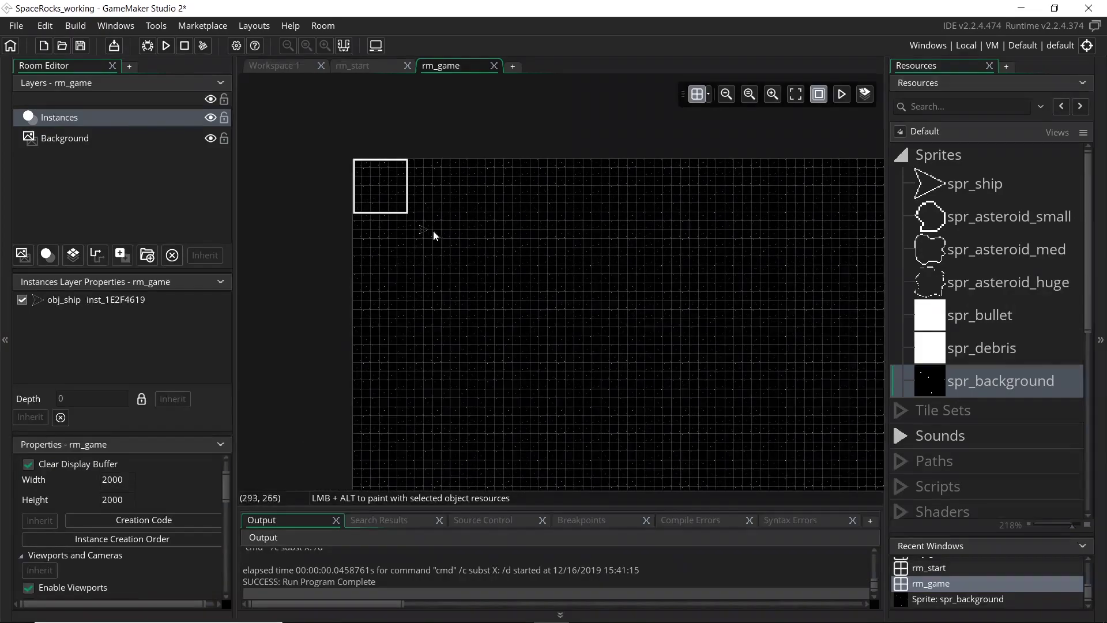
left_click_drag(436, 241, 682, 390)
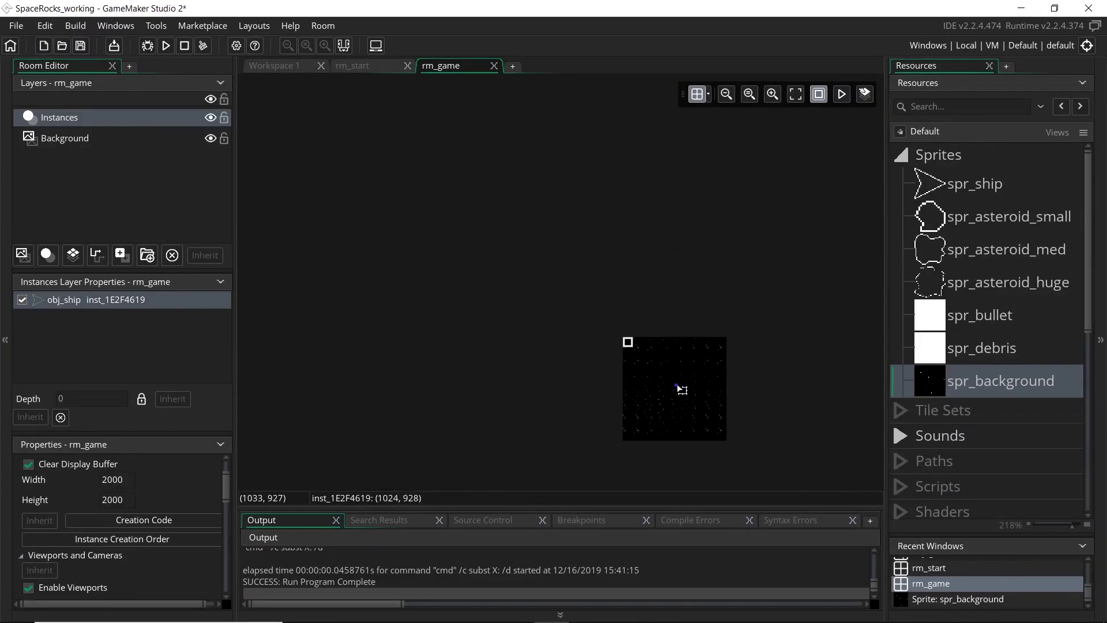
scroll(680, 391, "up", 5)
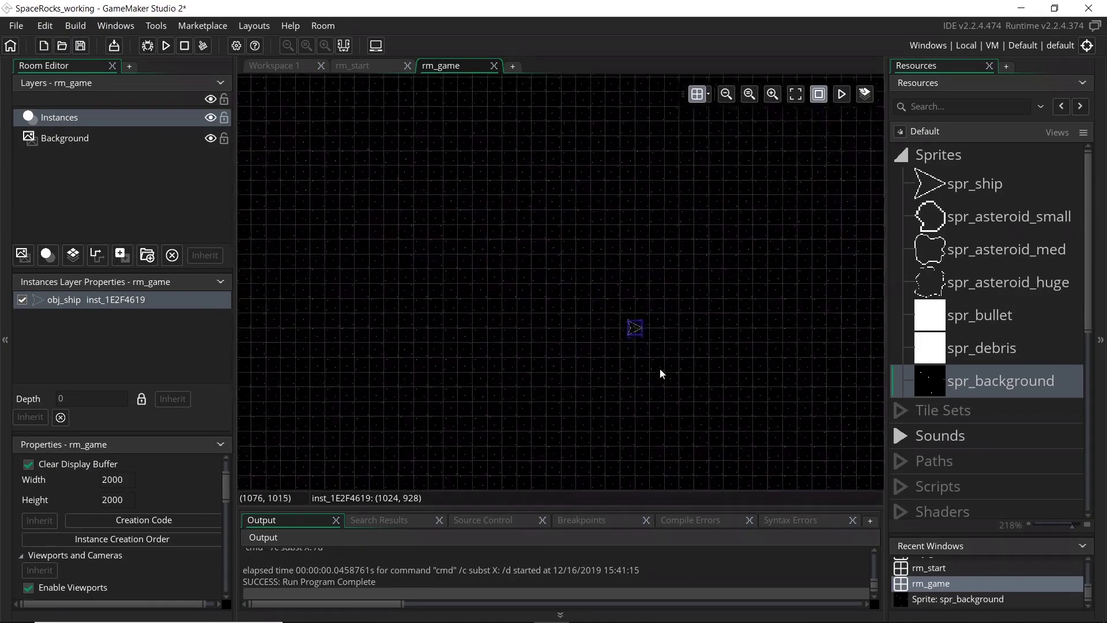
left_click(659, 368)
scroll(200, 493, "down", 3)
Step: Run the game, start play, fly the ship through the enlarged room to test the camera, and close the game
left_click(166, 46)
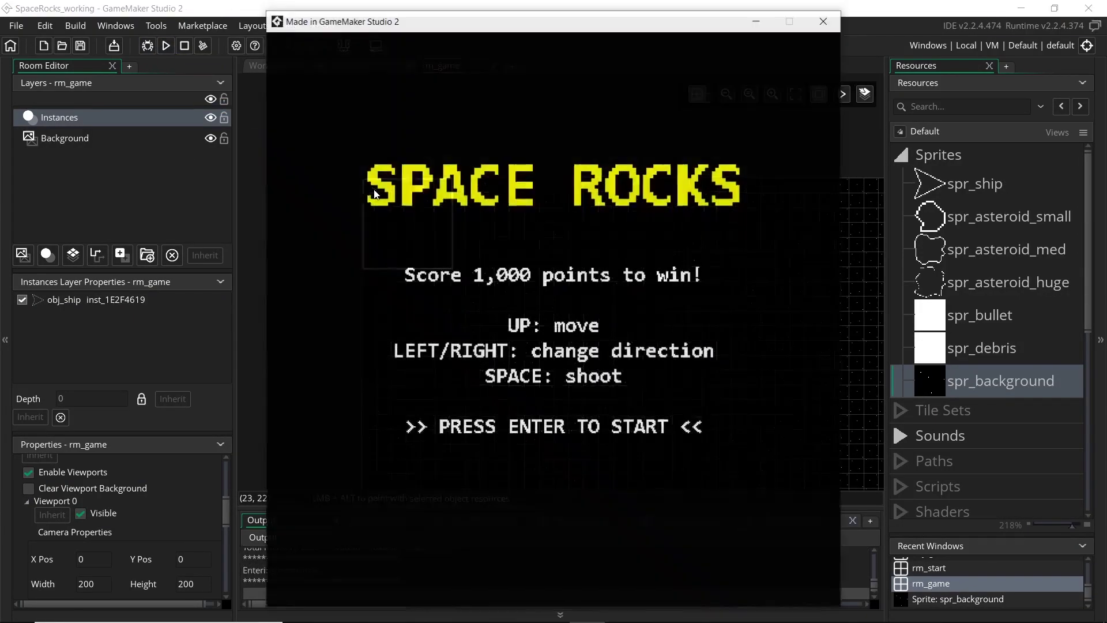
key("Return")
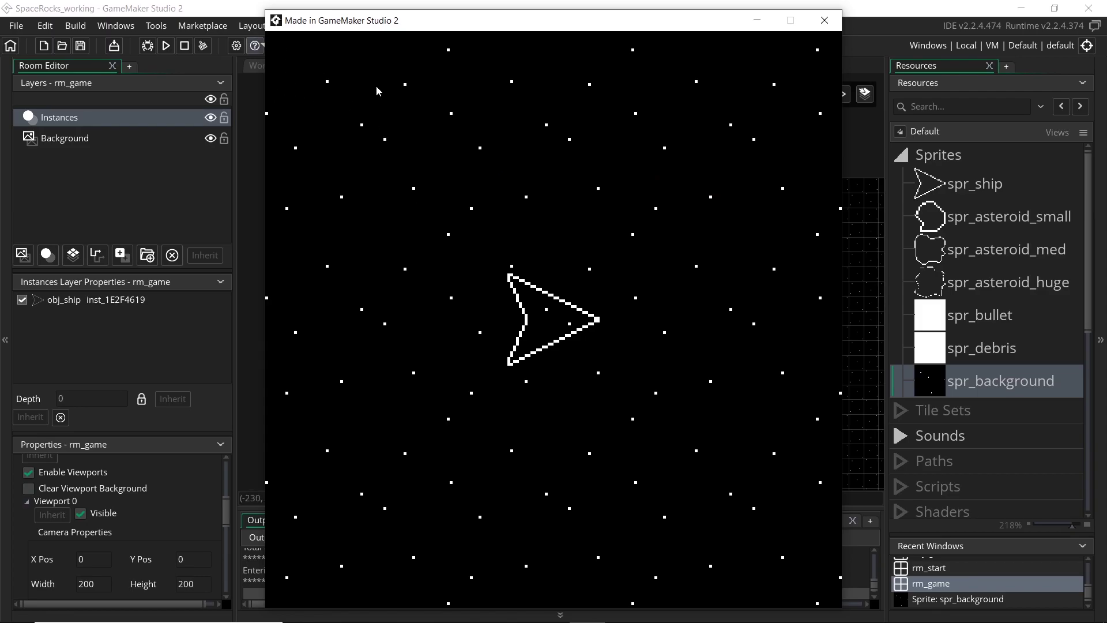
key("Right")
key("Up")
key("Left")
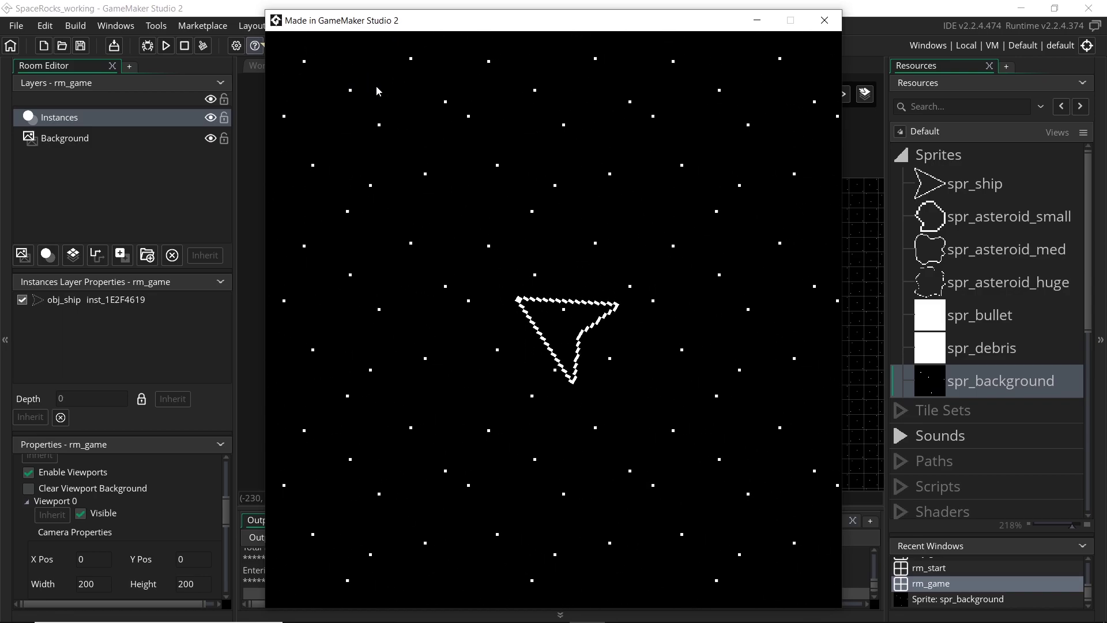
key("Right")
key("Left")
key("Right")
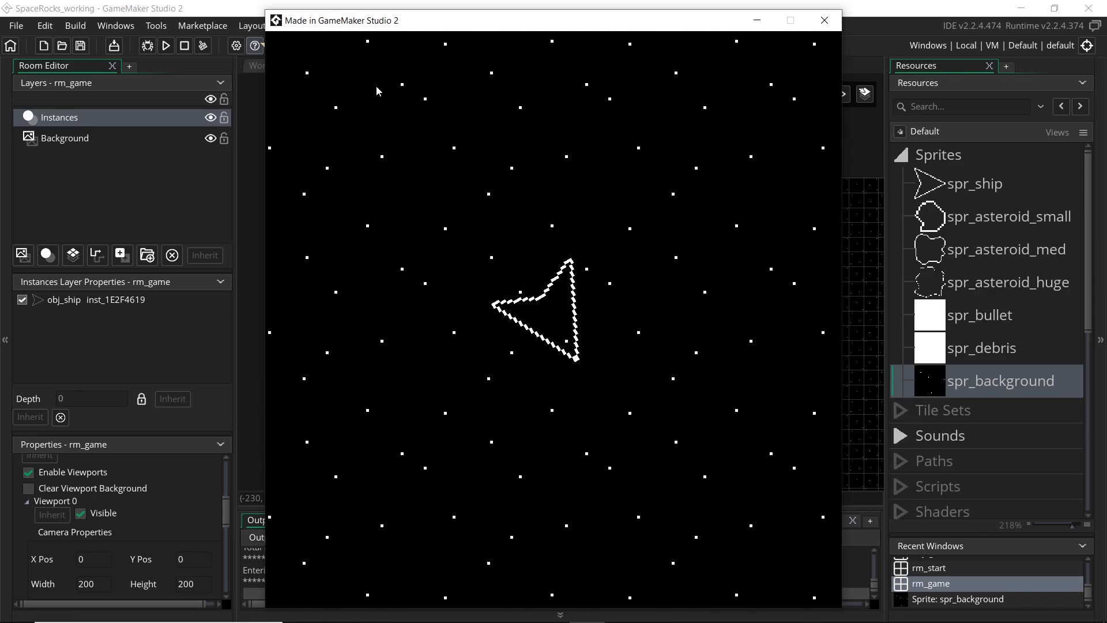
key("Right")
key("Right")
key("Right")
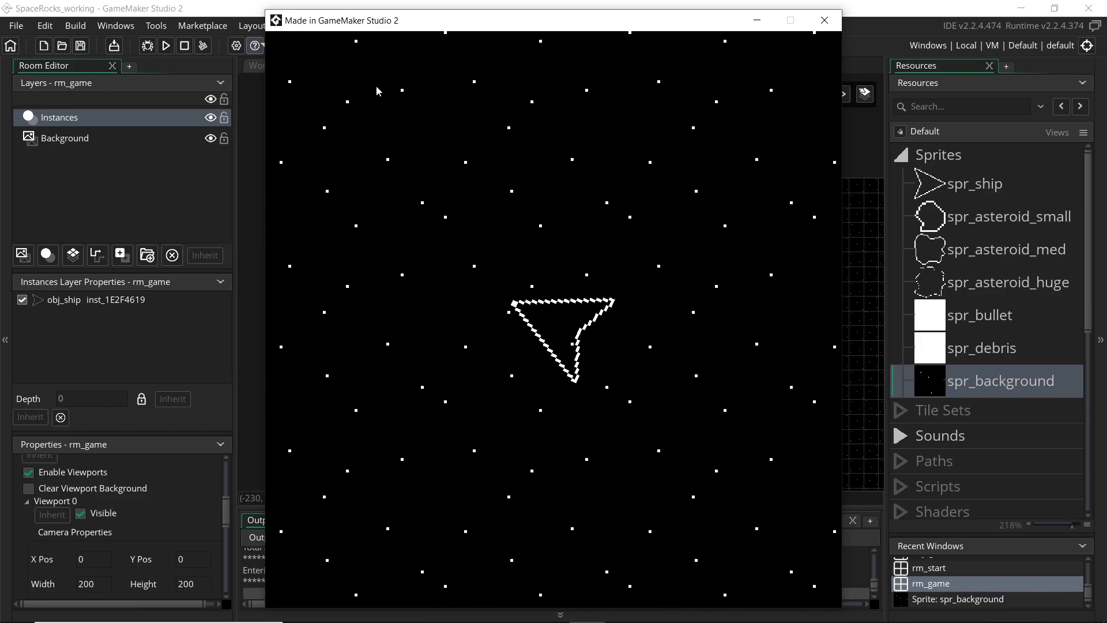
key("Left")
key("Right")
key("Right")
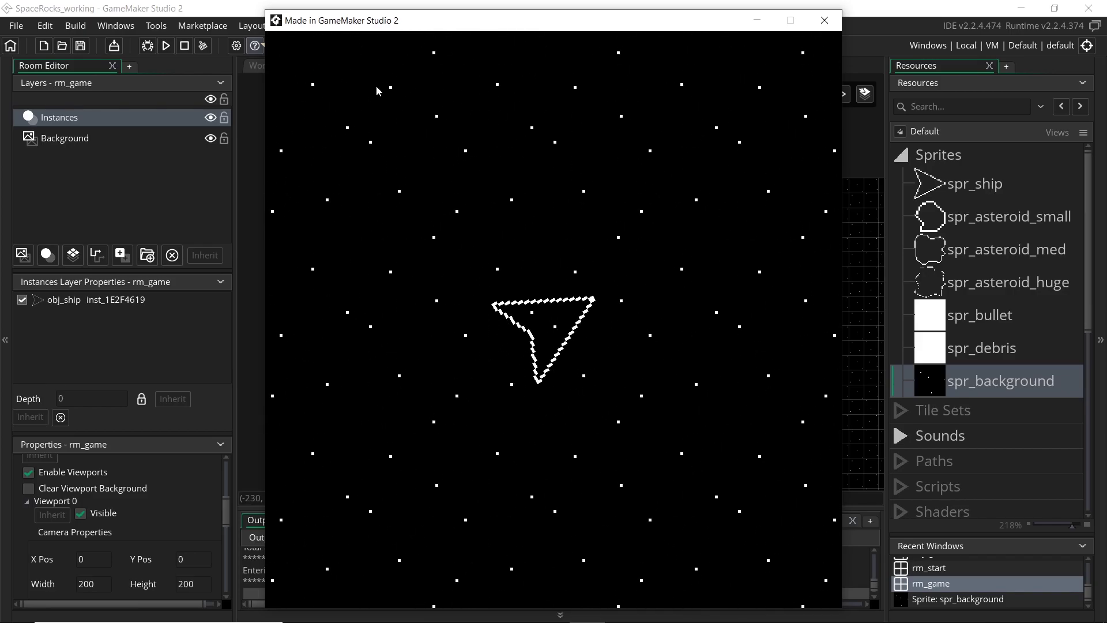
key("Right")
key("Right")
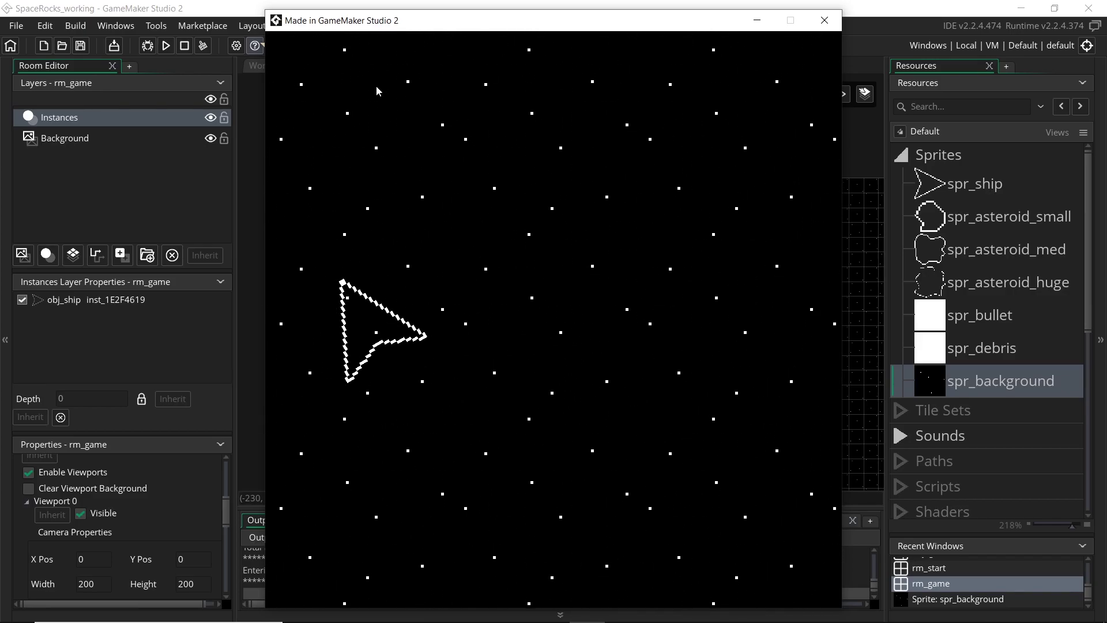
key("Right")
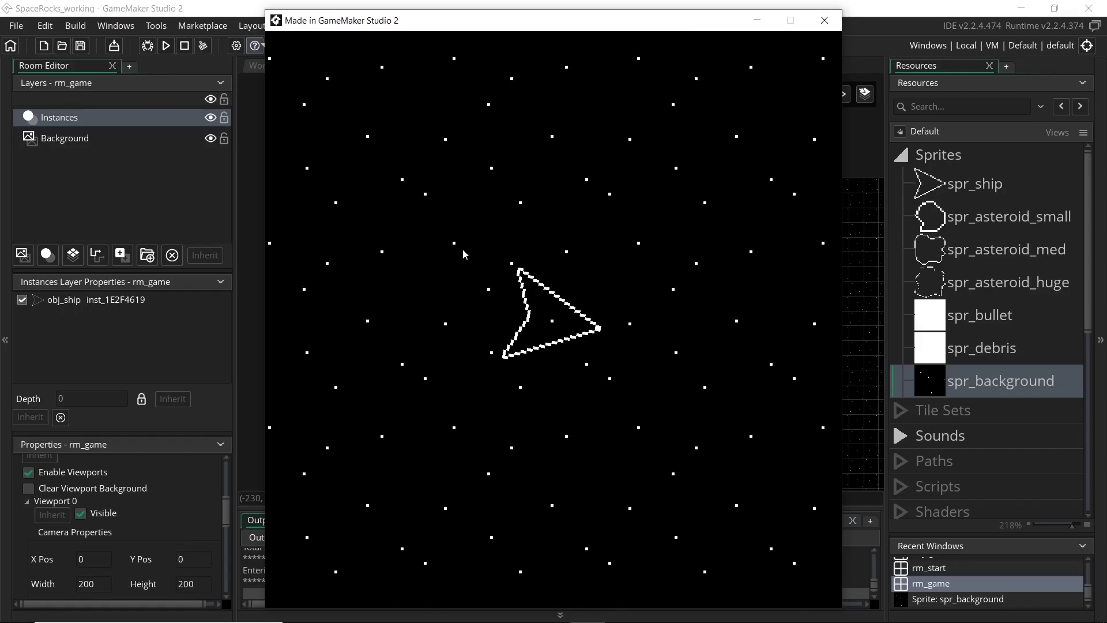
key("Escape")
scroll(116, 511, "down", 2)
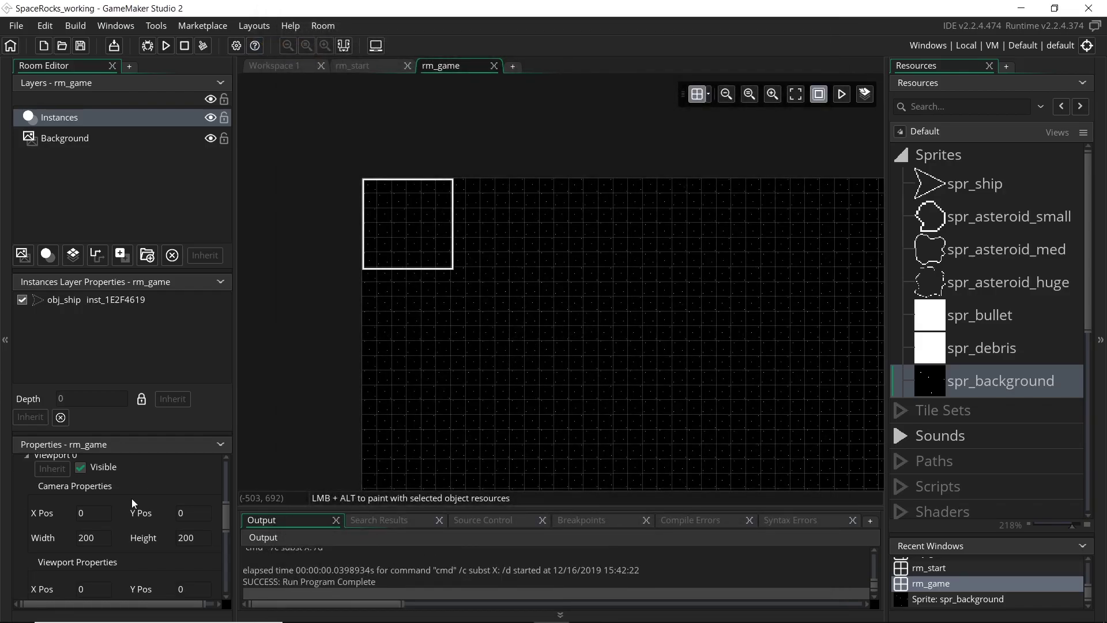
Step: Set the camera width and height of Viewport 0 in rm_game to 500 each
scroll(132, 502, "down", 1)
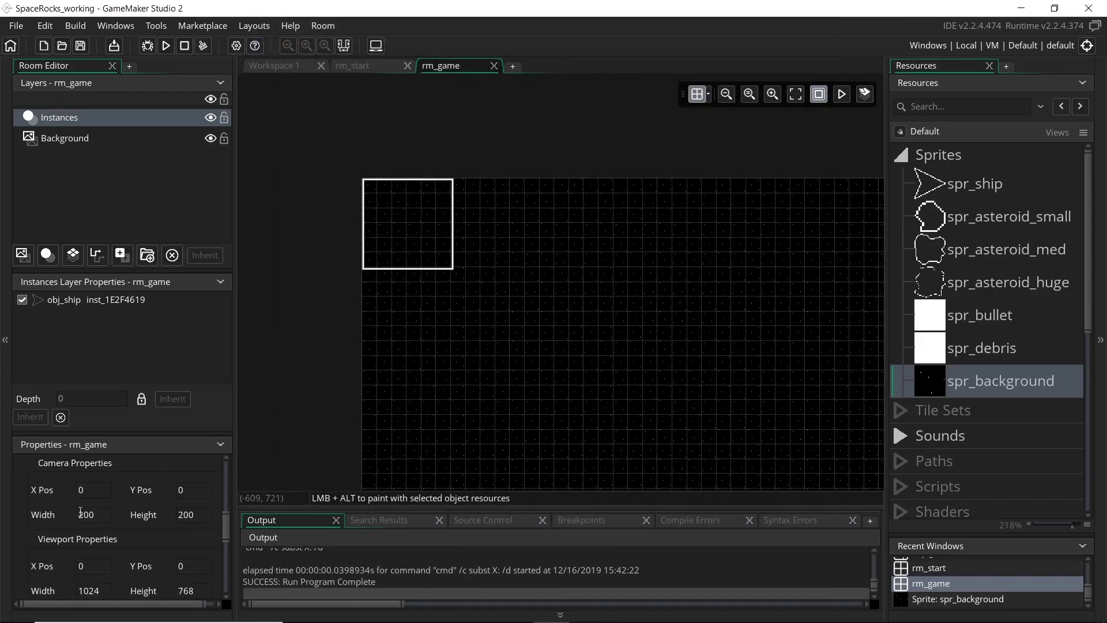
left_click_drag(96, 515, 10, 500)
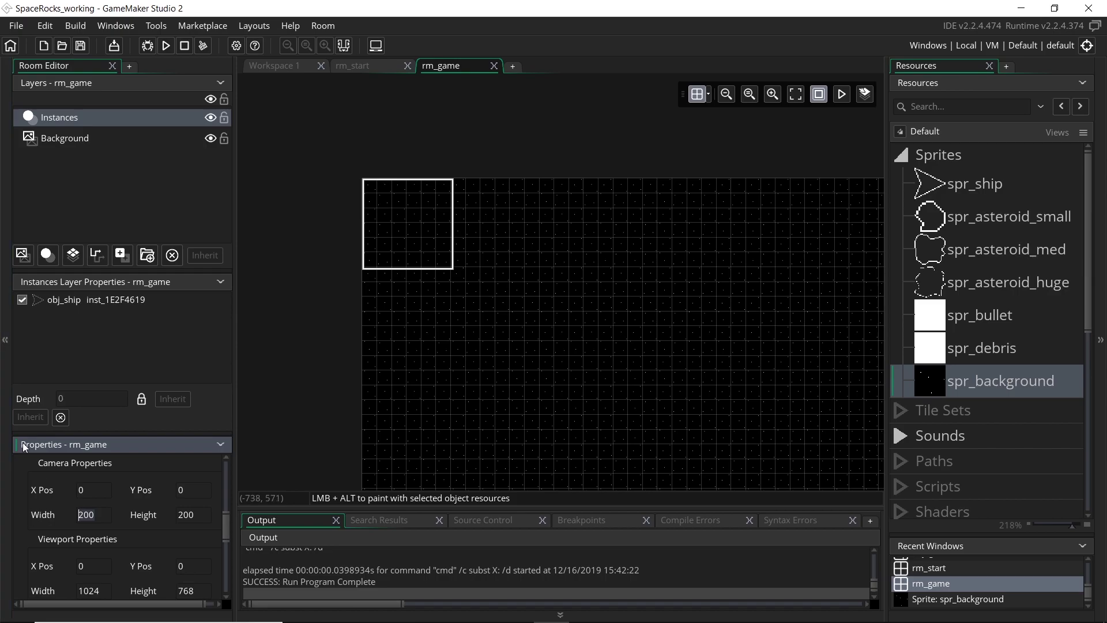
type("500")
key("Tab")
type("500")
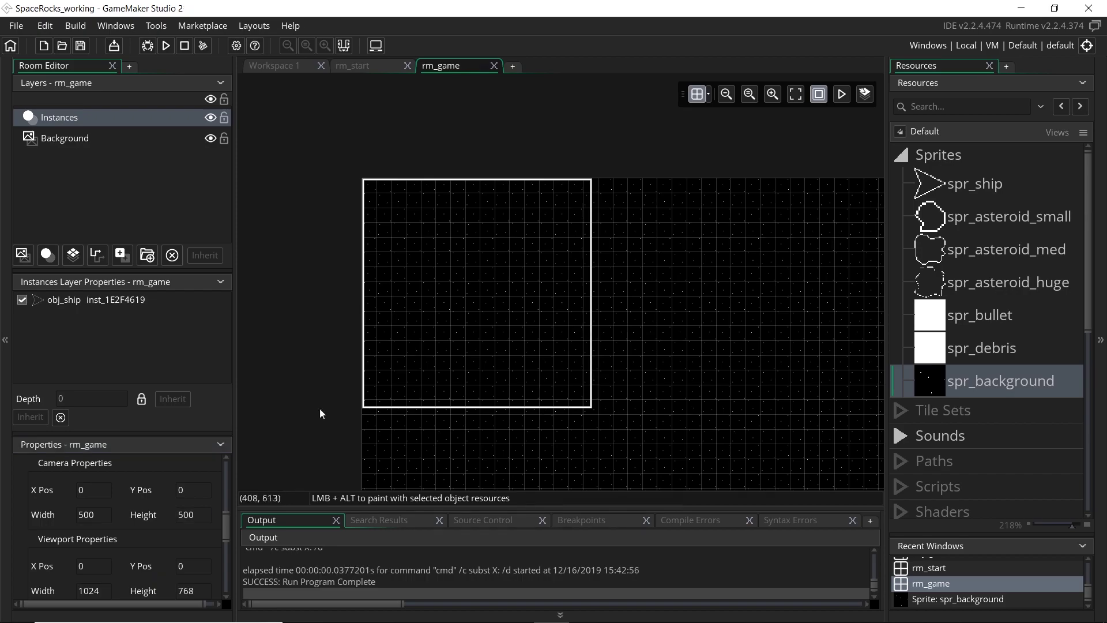
Step: Set the horizontal and vertical borders for following obj_ship to 250 each
scroll(209, 498, "down", 7)
left_click(123, 506)
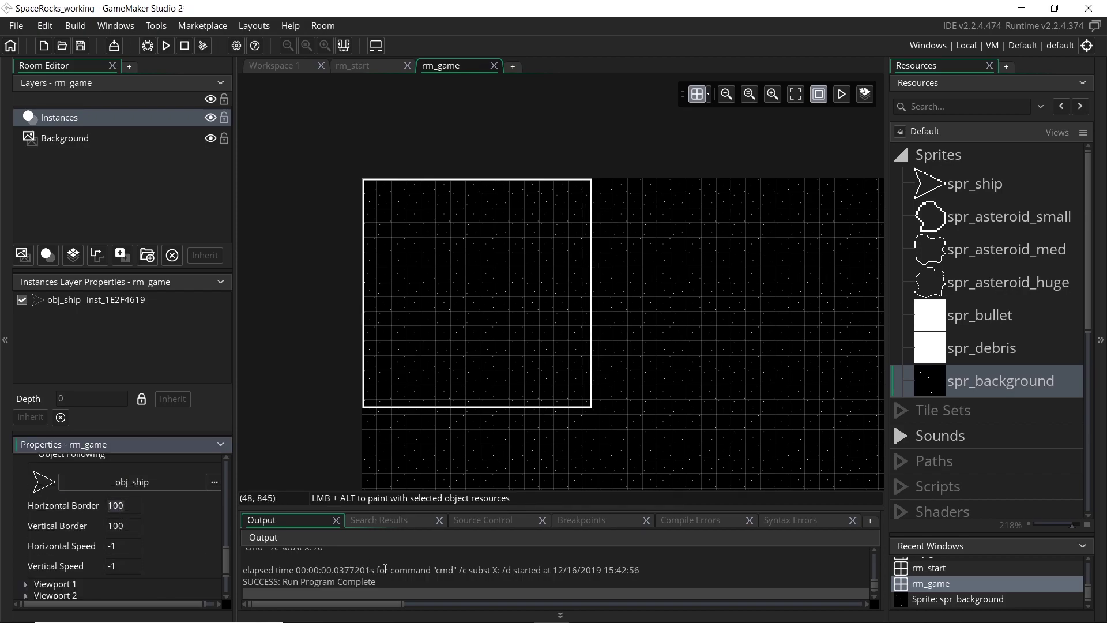
type("250")
key("Tab")
type("250")
Step: Run the game, start play, fly and turn the ship to test the camera following, and review the viewport's object following settings
key("F5")
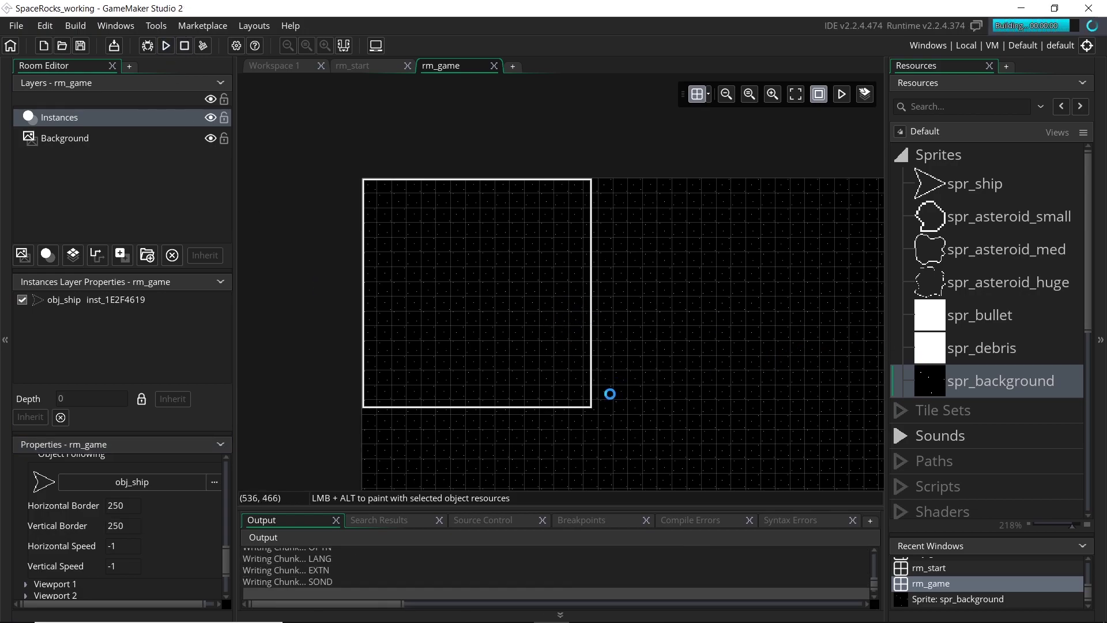
key("Return")
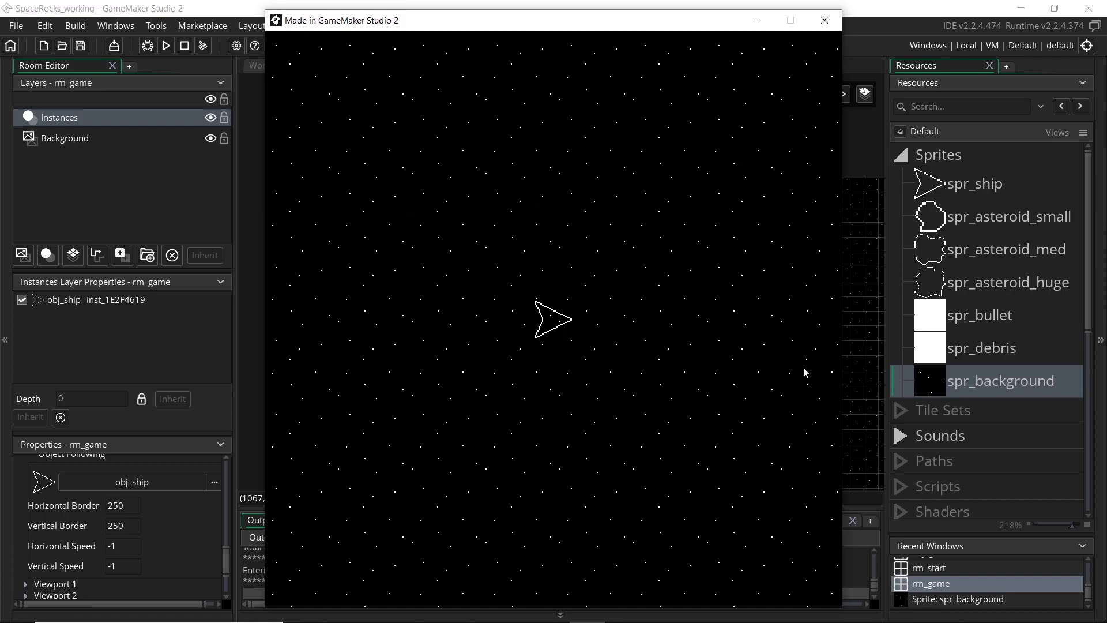
key("Left")
key("Right")
key("Right")
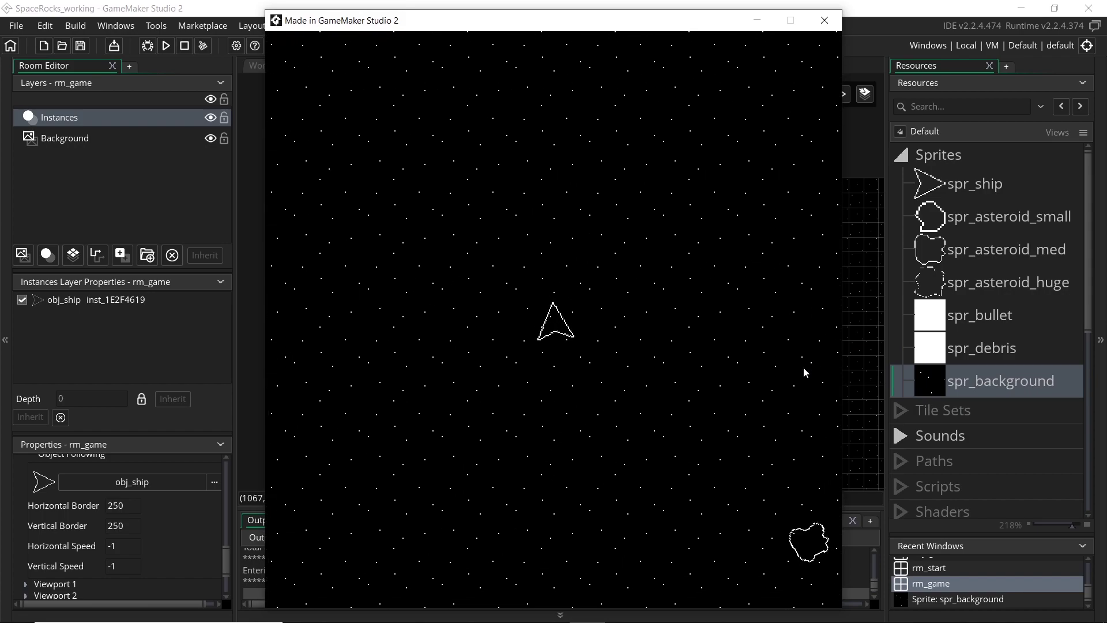
key("Right")
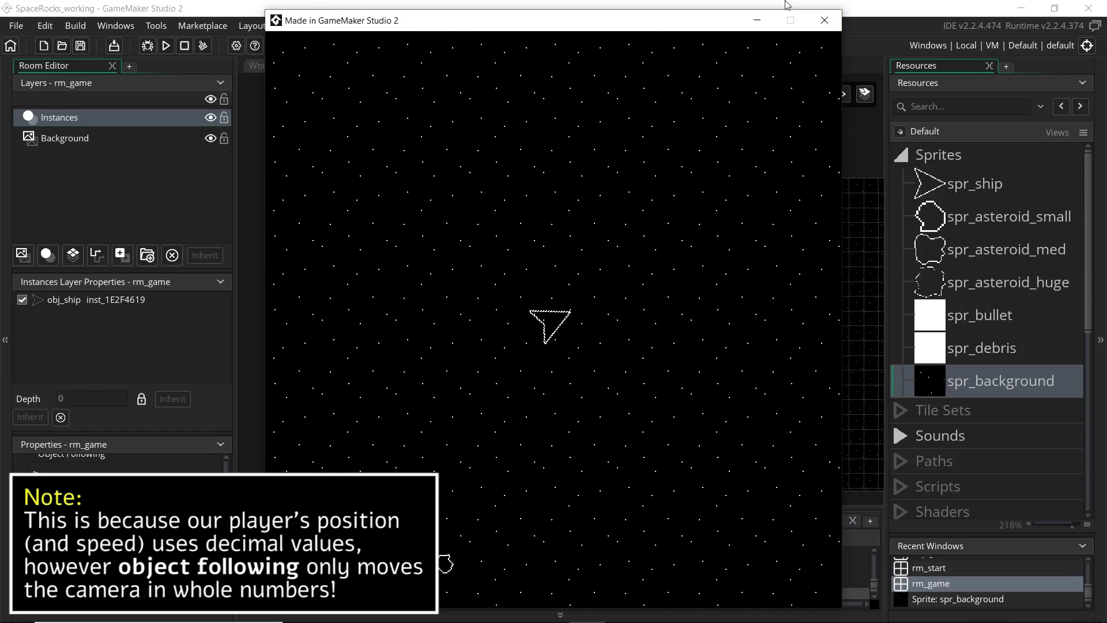
key("Right")
key("Left")
key("Up")
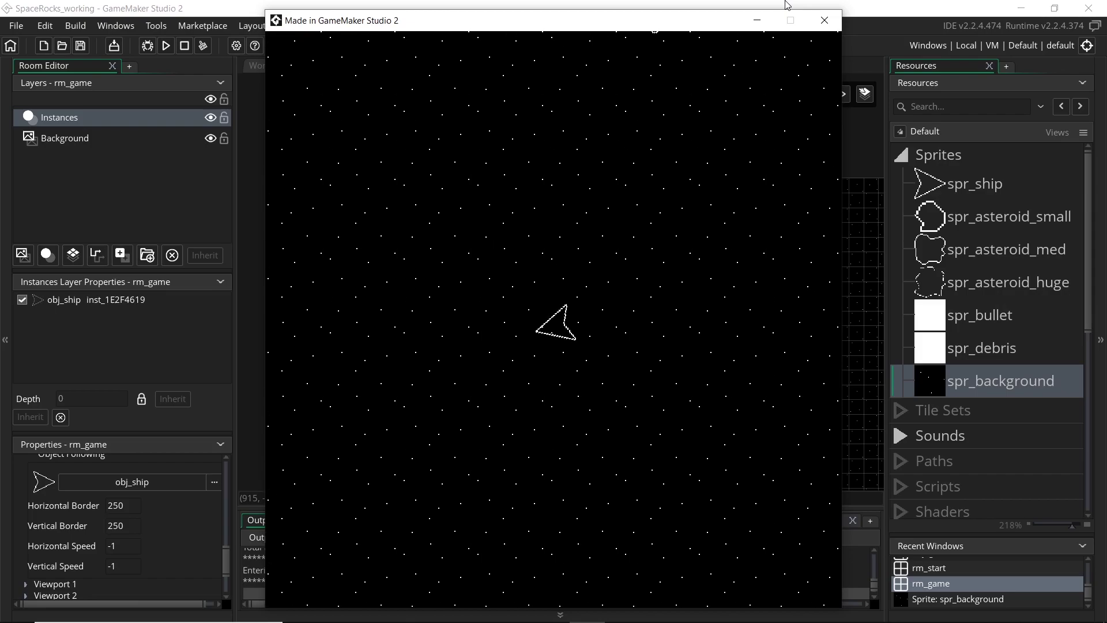
scroll(89, 503, "up", 5)
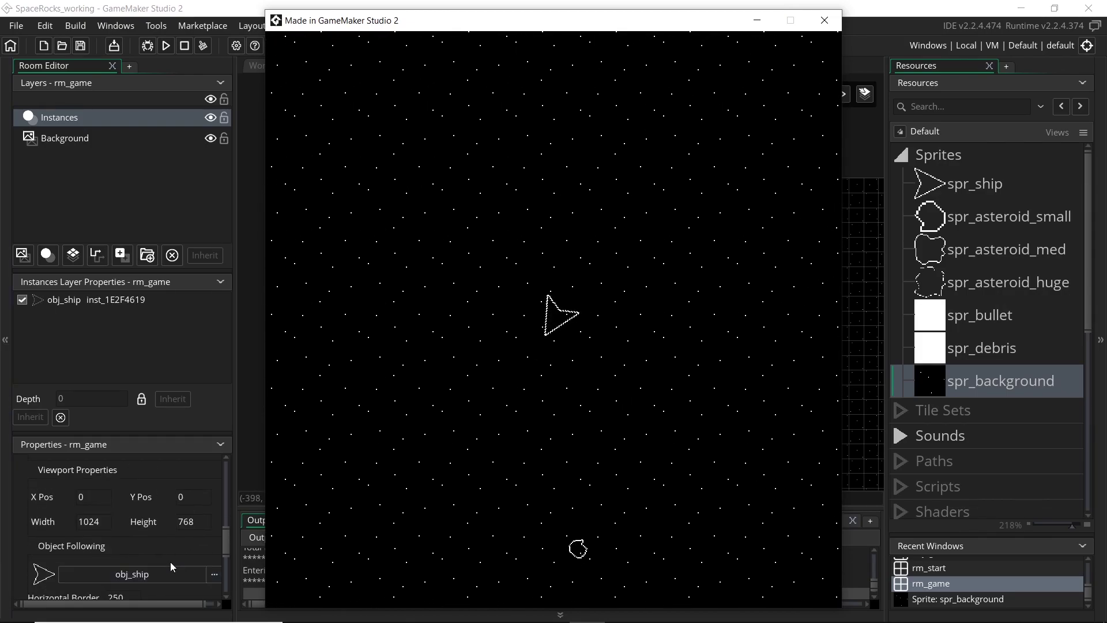
scroll(171, 562, "down", 5)
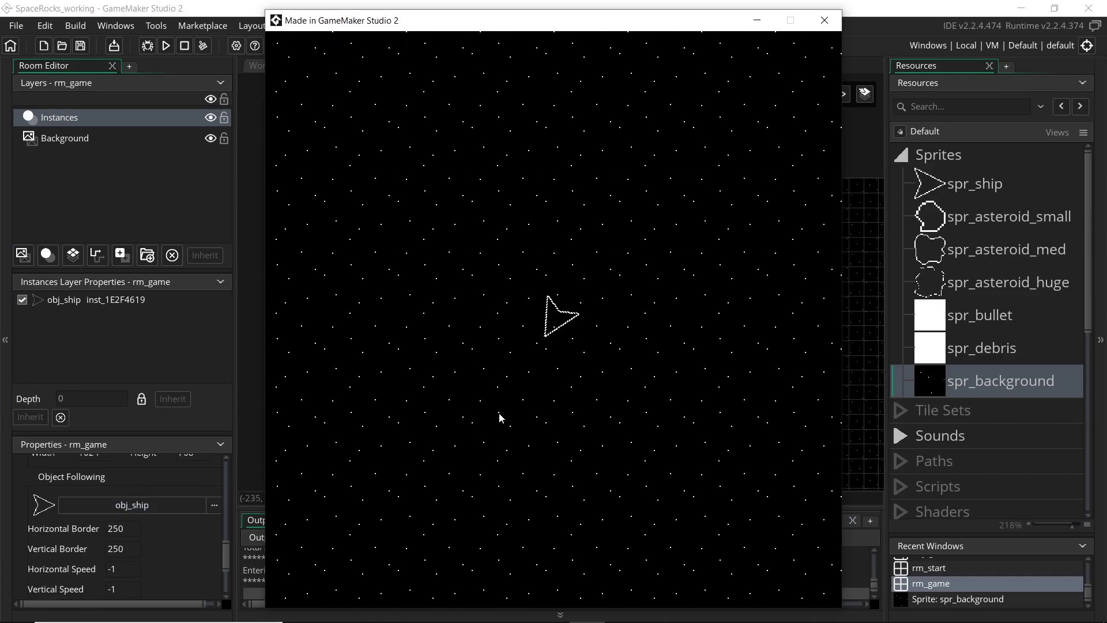